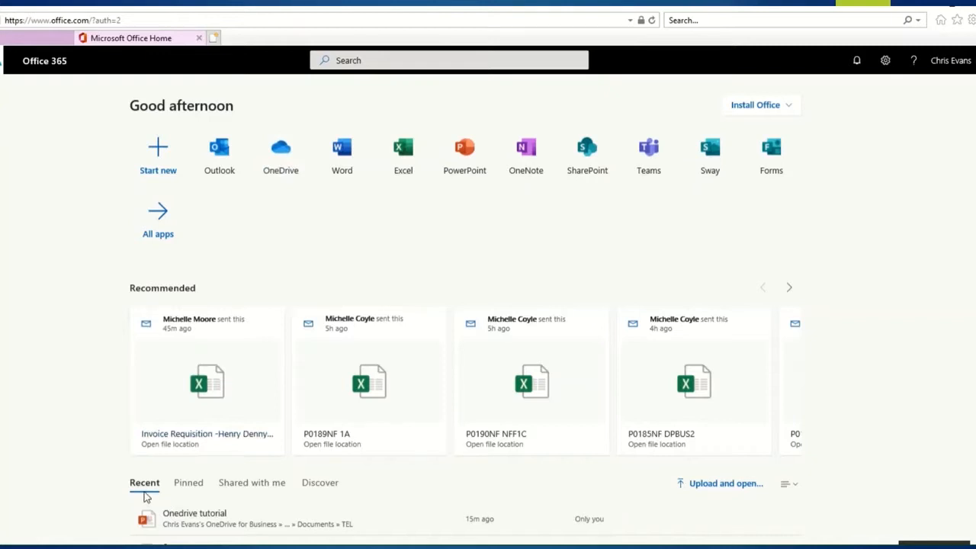
- Open OneDrive from the Office 365 home page
{"action": "scroll", "coordinate": [150, 497], "scroll_direction": "down", "scroll_amount": 4}
{"action": "scroll", "coordinate": [170, 458], "scroll_direction": "down", "scroll_amount": 2}
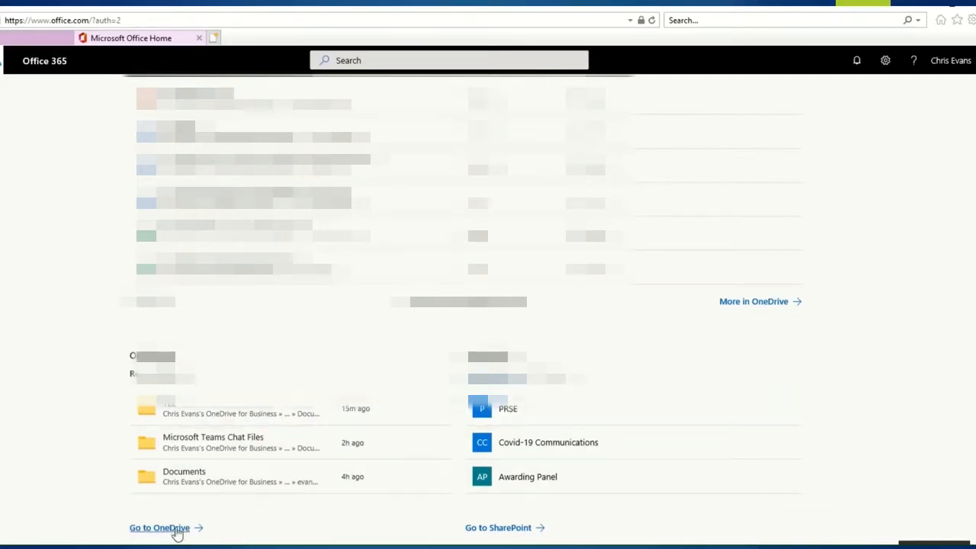
{"action": "scroll", "coordinate": [336, 323], "scroll_direction": "up", "scroll_amount": 6}
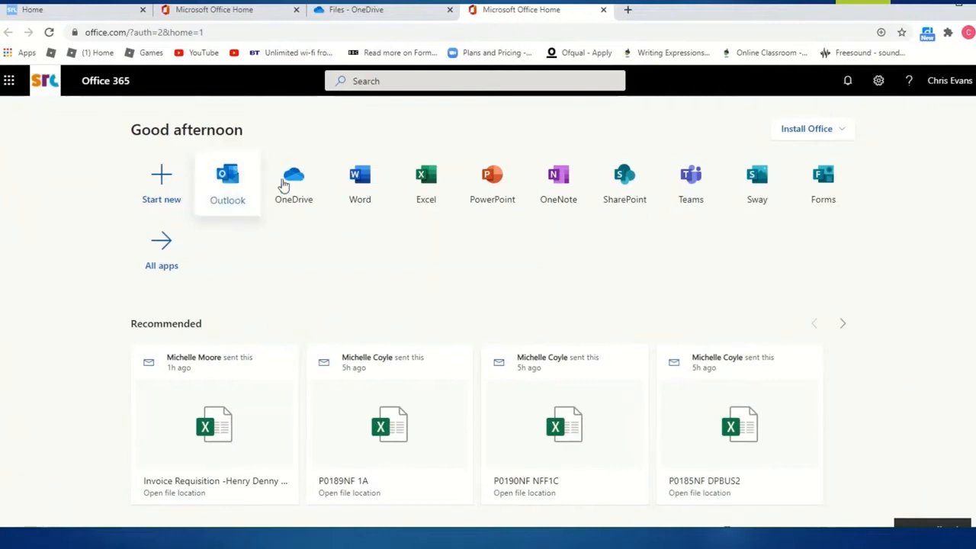
{"action": "left_click", "coordinate": [292, 183]}
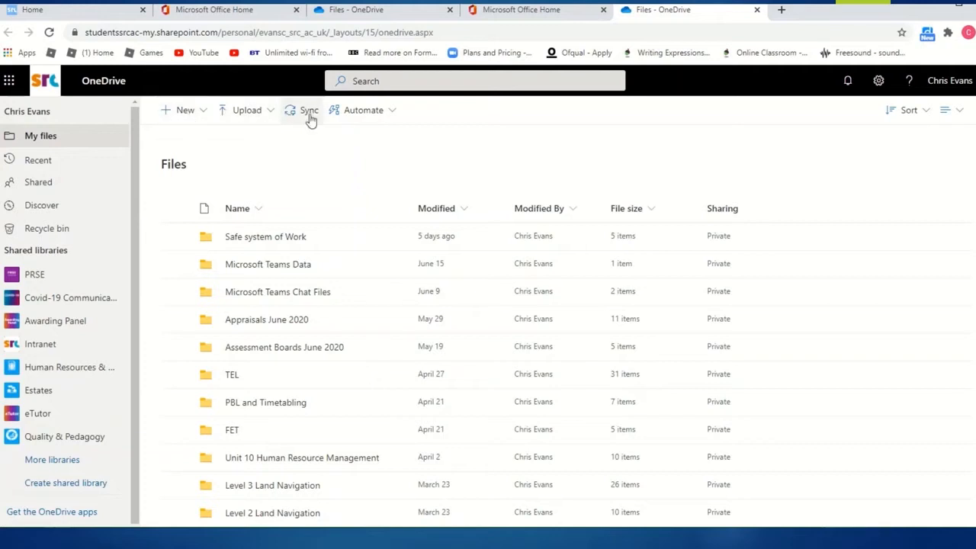
- Create a new folder named Training in the OneDrive files list
{"action": "left_click", "coordinate": [183, 116]}
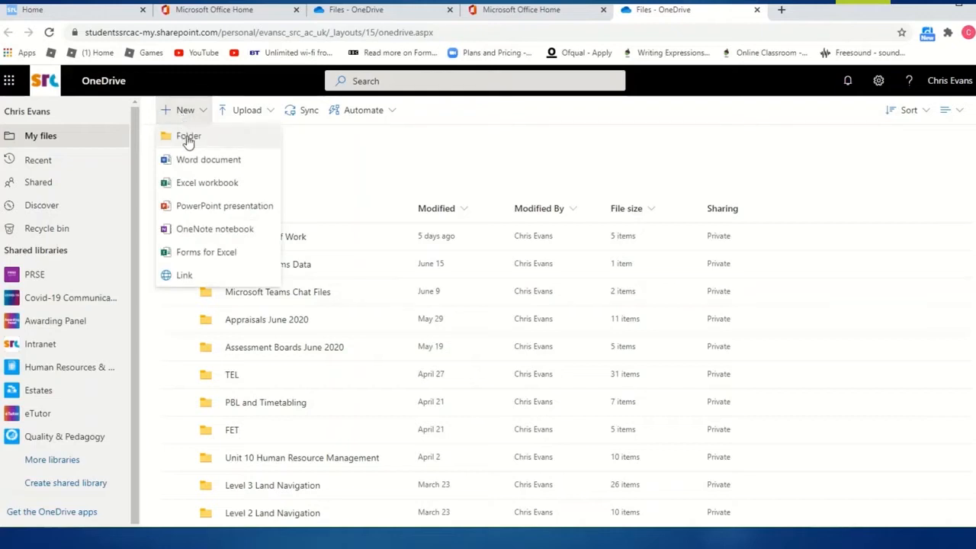
{"action": "left_click", "coordinate": [189, 140]}
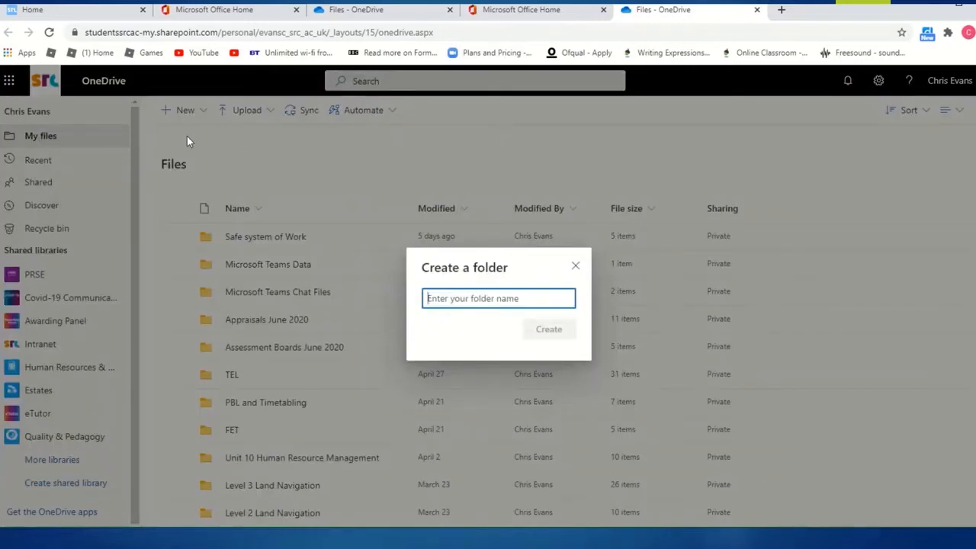
{"action": "type", "text": "Train"}
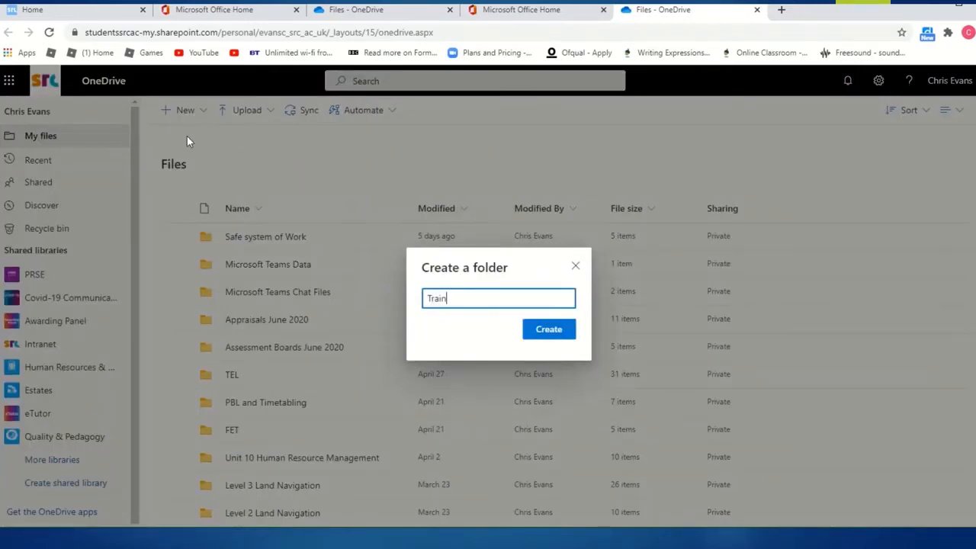
{"action": "type", "text": "ing"}
{"action": "left_click", "coordinate": [562, 329]}
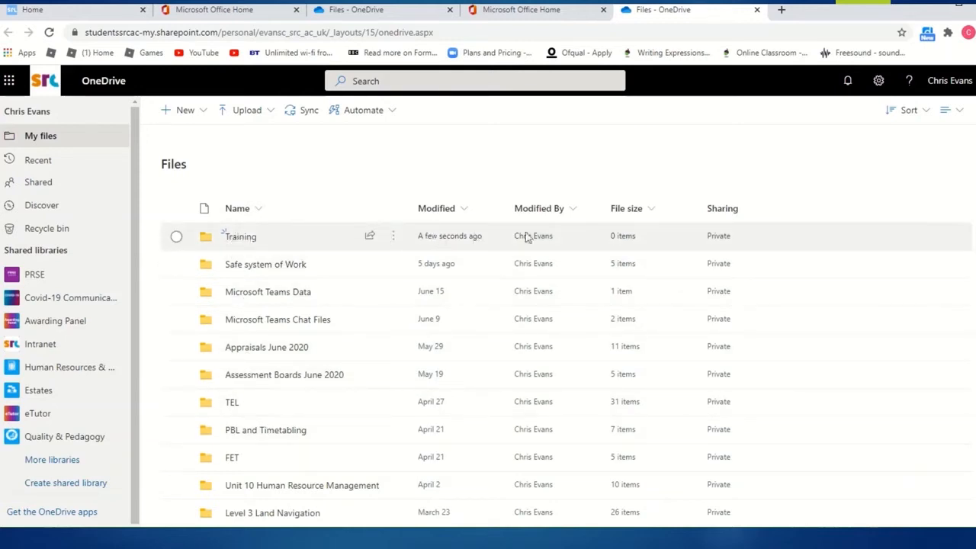
- Sort the files by name from A to Z, and re-sort them by modified date from newer to older
{"action": "left_click", "coordinate": [258, 211]}
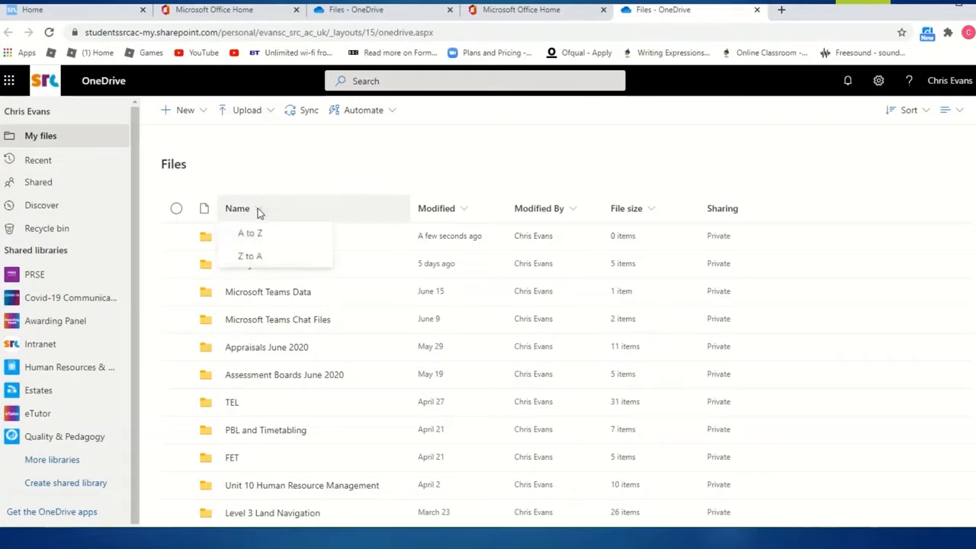
{"action": "left_click", "coordinate": [251, 237]}
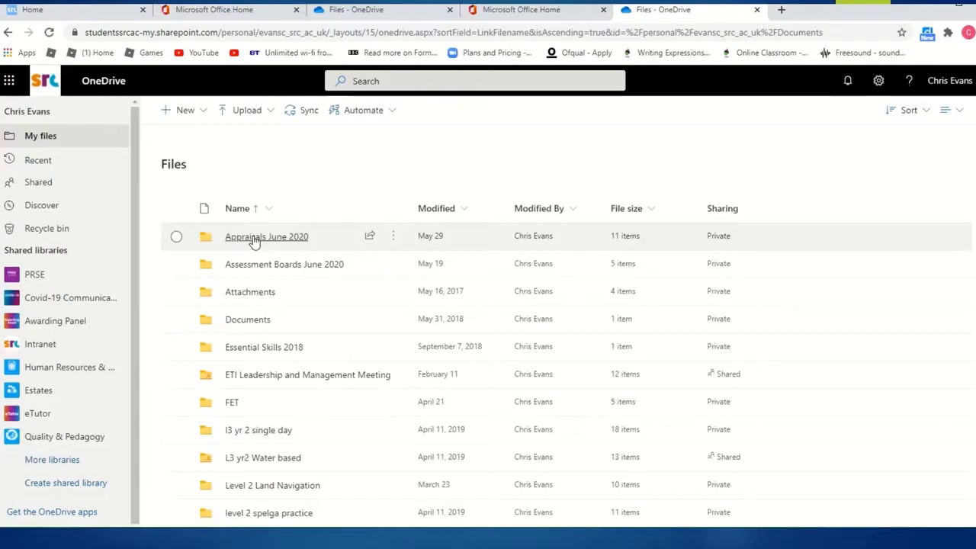
{"action": "left_click", "coordinate": [466, 211]}
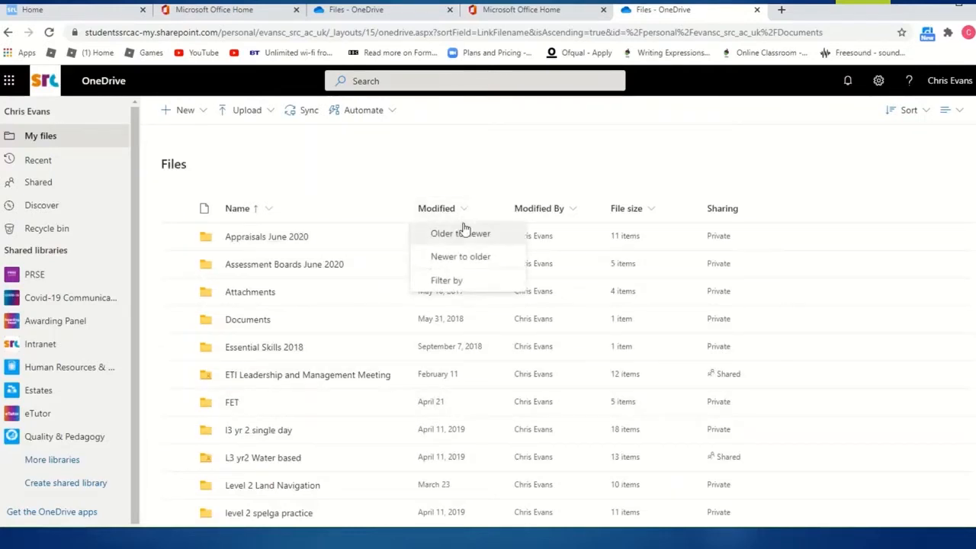
{"action": "left_click", "coordinate": [459, 266]}
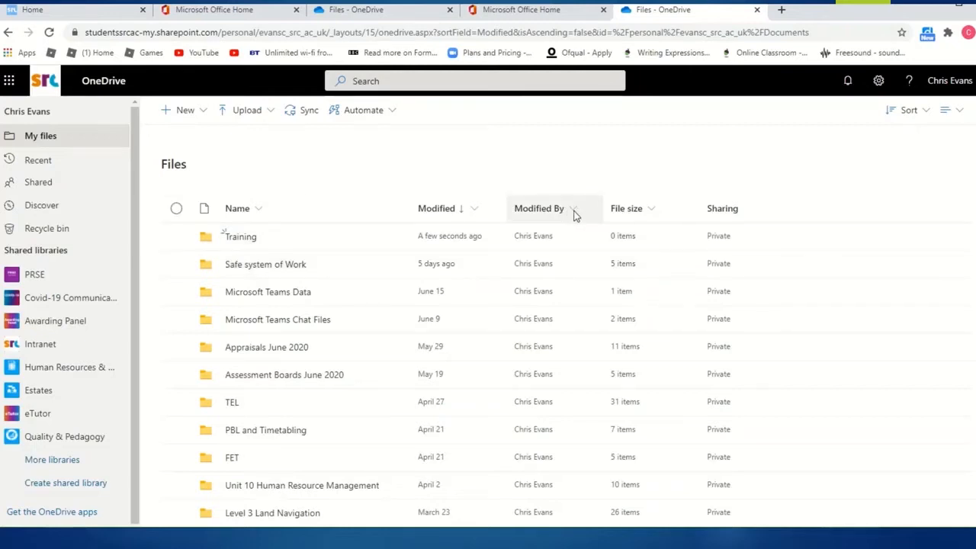
{"action": "mouse_move", "coordinate": [531, 242]}
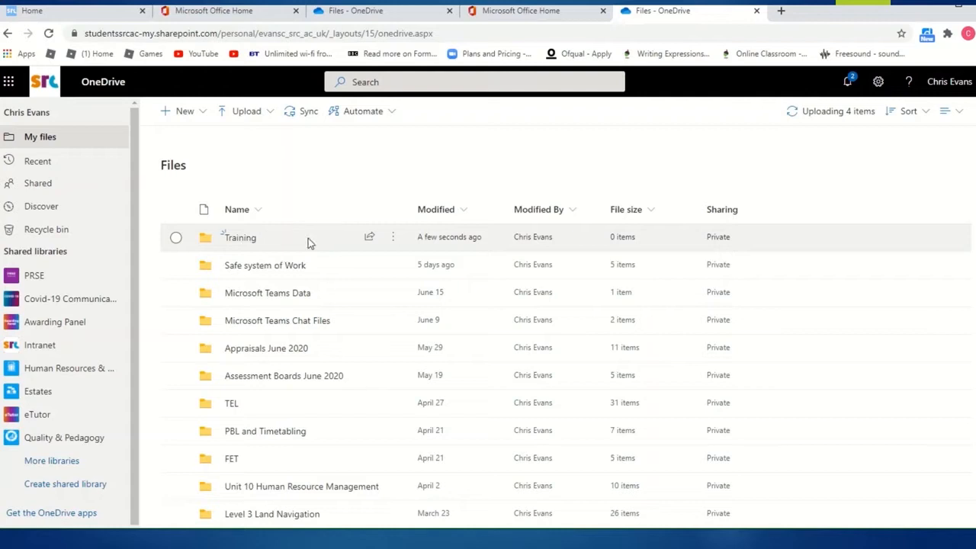
- Create a Word document inside the Training folder, enter the text "test" in it, and close the document
{"action": "left_click", "coordinate": [244, 240]}
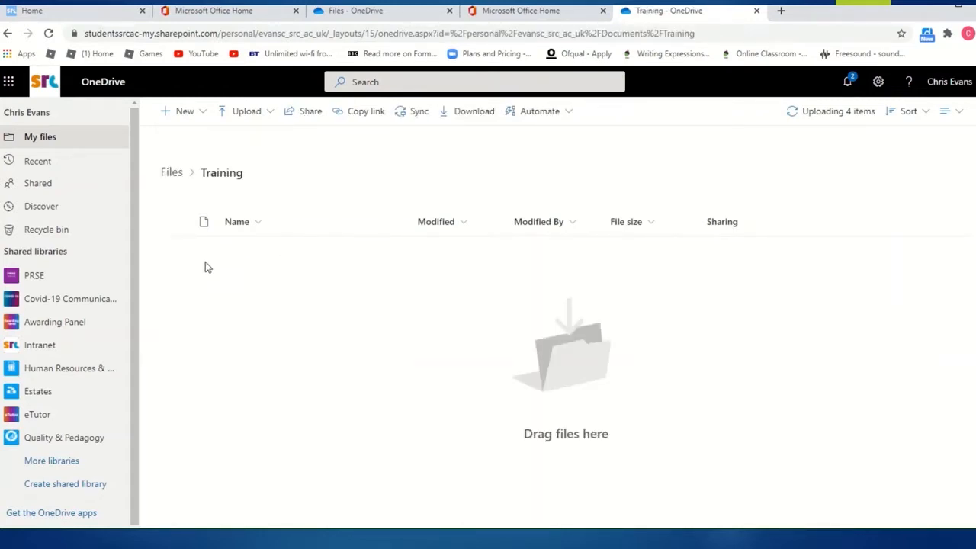
{"action": "left_click", "coordinate": [187, 114]}
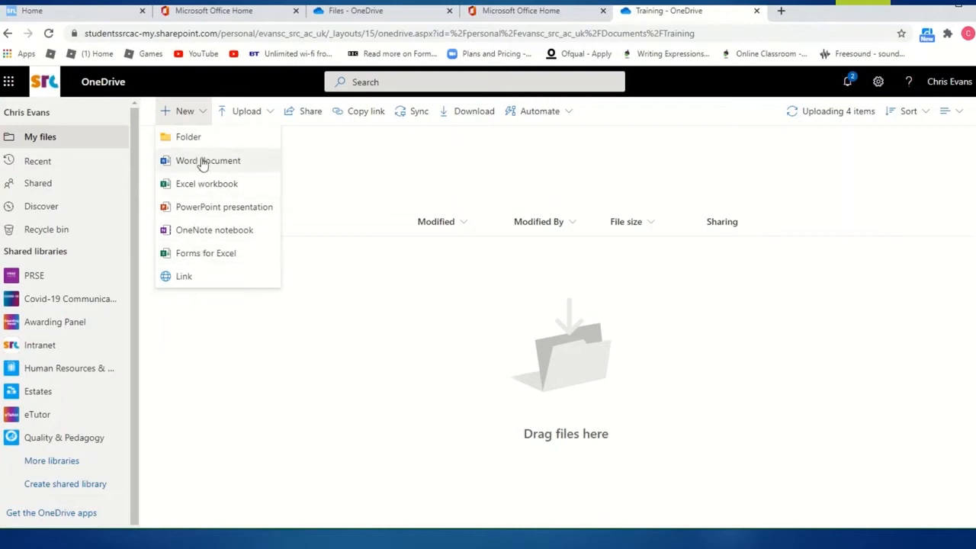
{"action": "left_click", "coordinate": [203, 161]}
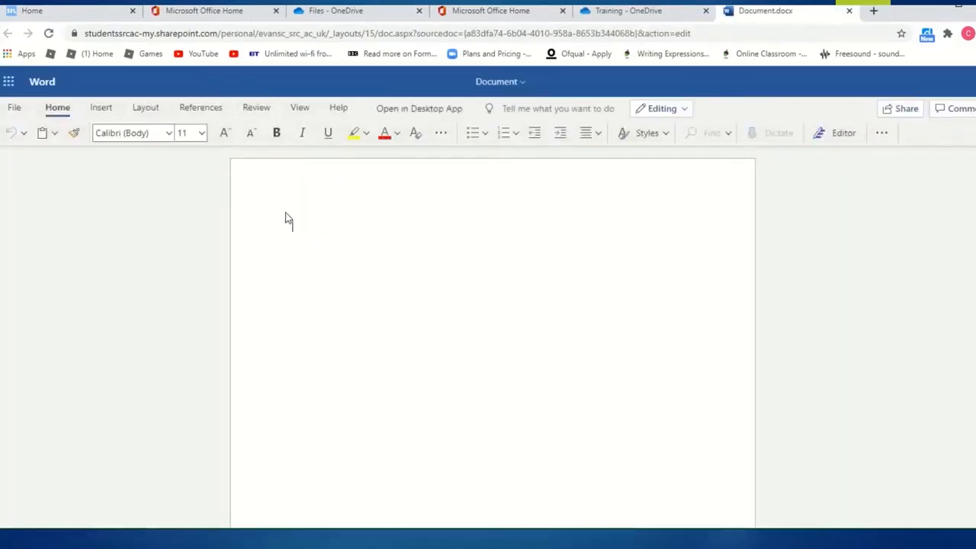
{"action": "type", "text": "test"}
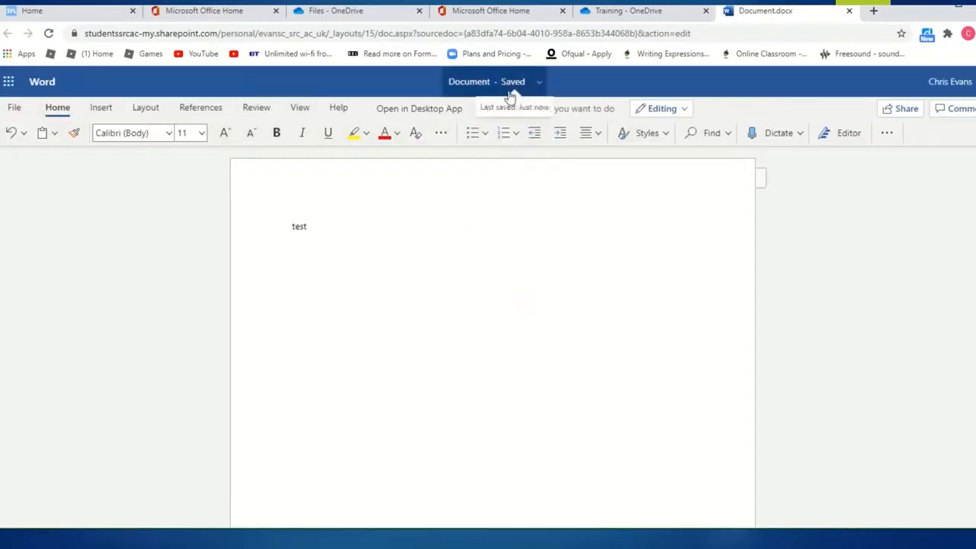
{"action": "left_click", "coordinate": [848, 12]}
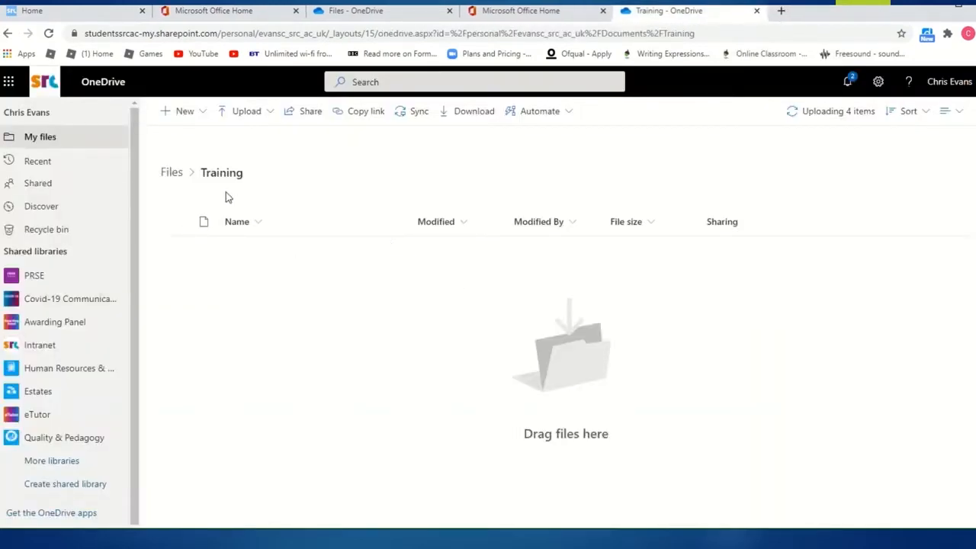
- Reopen the Training folder from the files list, and rename its Document.docx to Test
{"action": "left_click", "coordinate": [171, 174]}
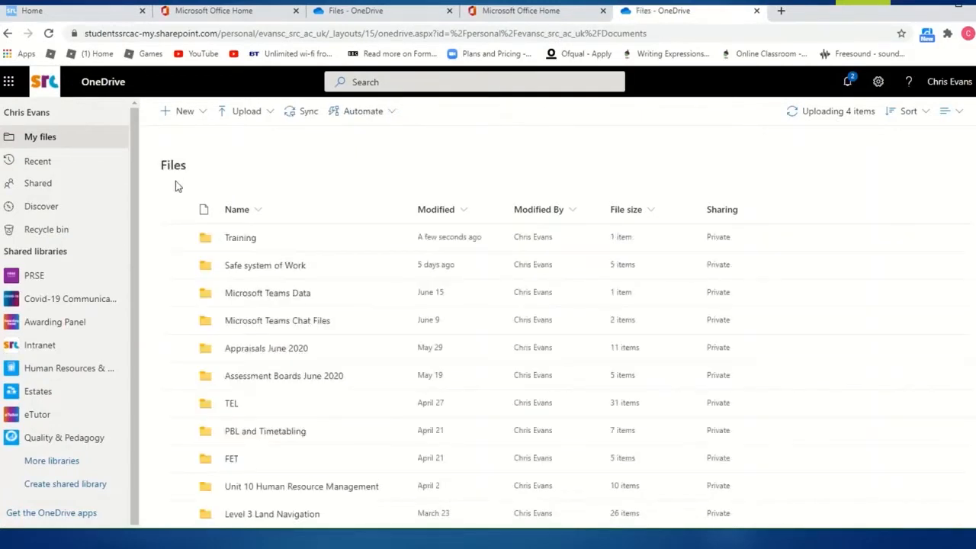
{"action": "left_click", "coordinate": [251, 241]}
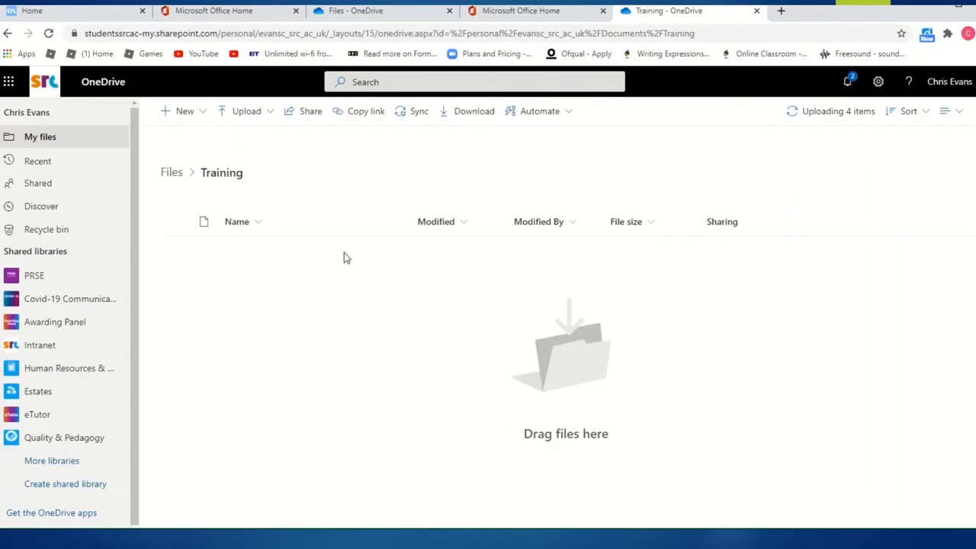
{"action": "mouse_move", "coordinate": [412, 7]}
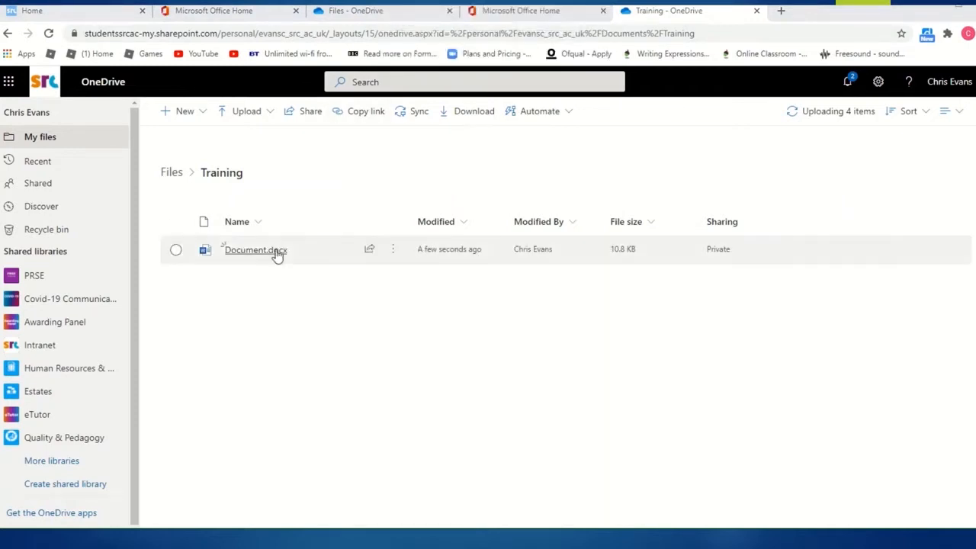
{"action": "left_click", "coordinate": [392, 255]}
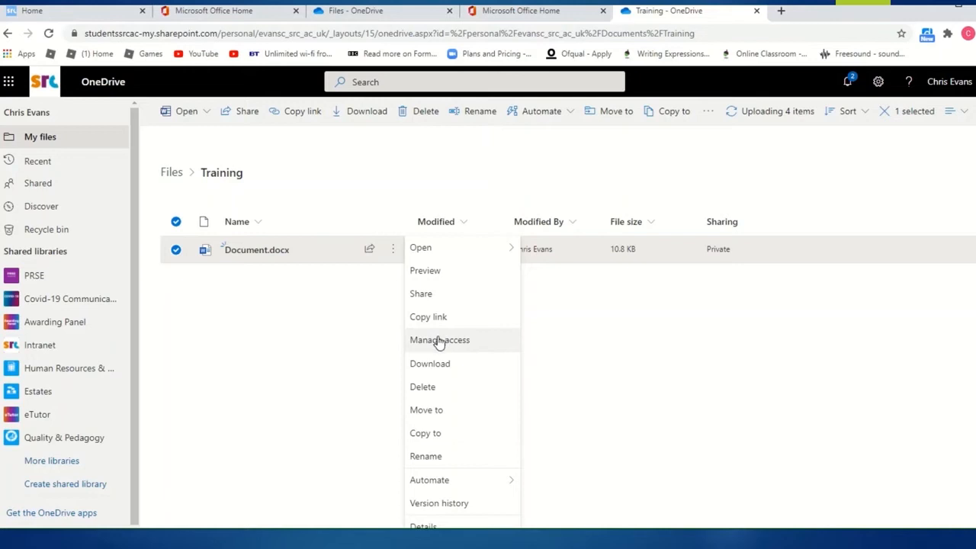
{"action": "left_click", "coordinate": [436, 457]}
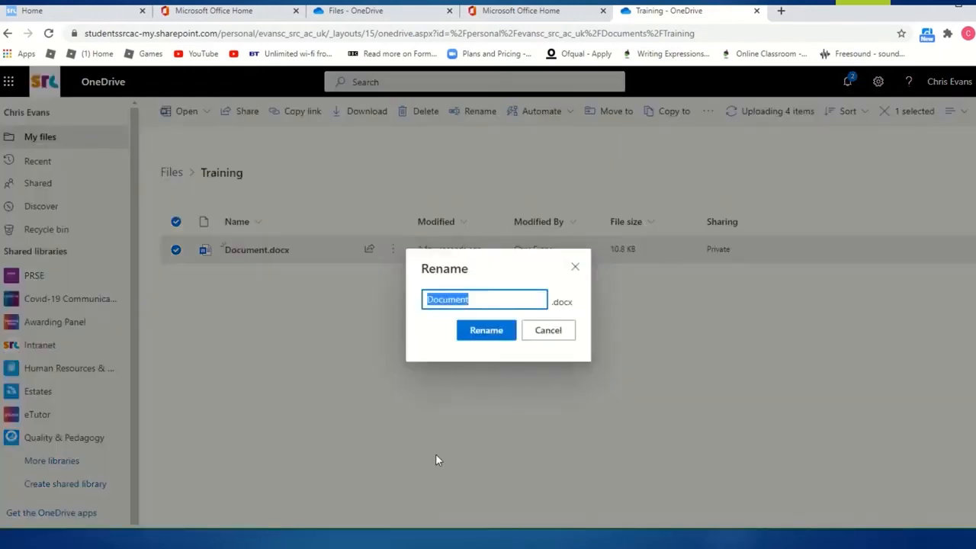
{"action": "type", "text": "Test"}
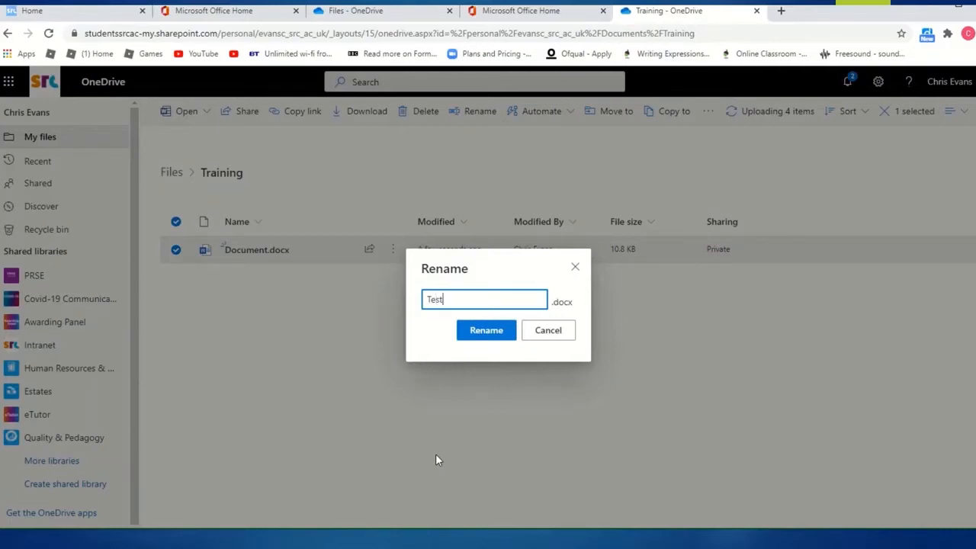
{"action": "left_click", "coordinate": [493, 332]}
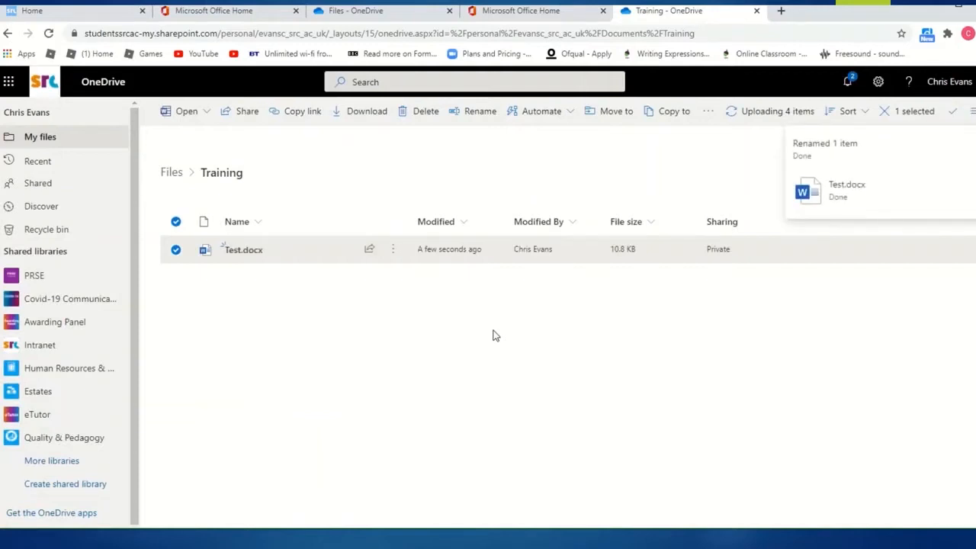
{"action": "left_click", "coordinate": [244, 296]}
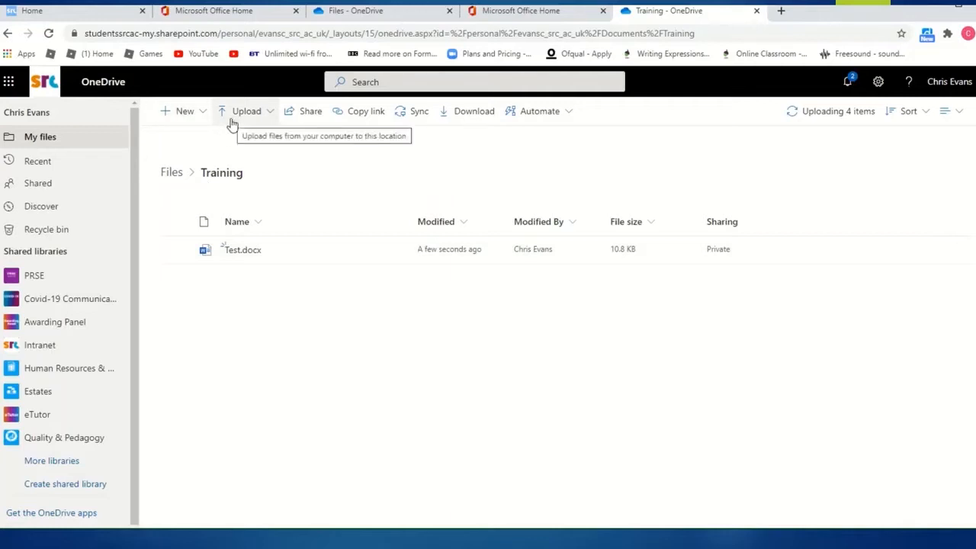
- Upload the file My recording 1 from the desktop's Recordings folder into the Training folder
{"action": "left_click", "coordinate": [271, 112]}
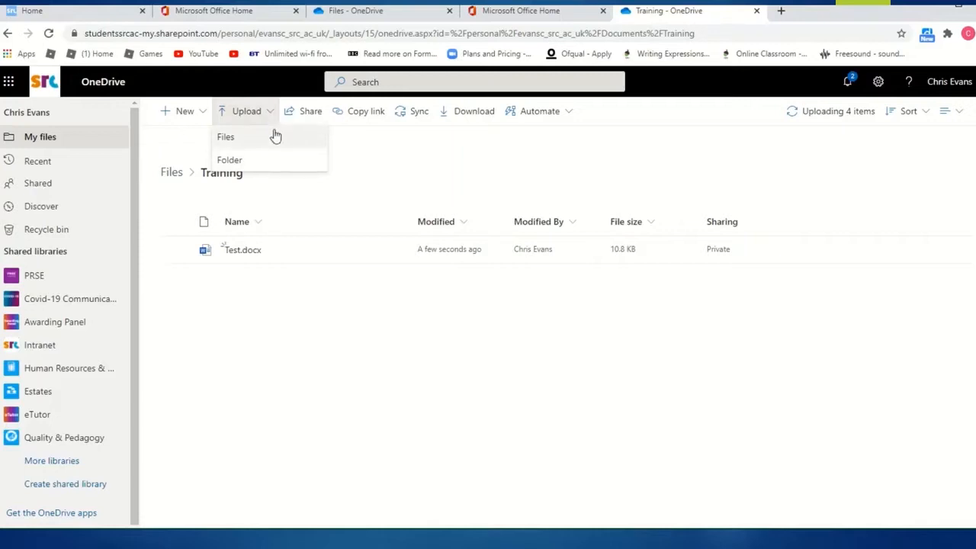
{"action": "left_click", "coordinate": [271, 114]}
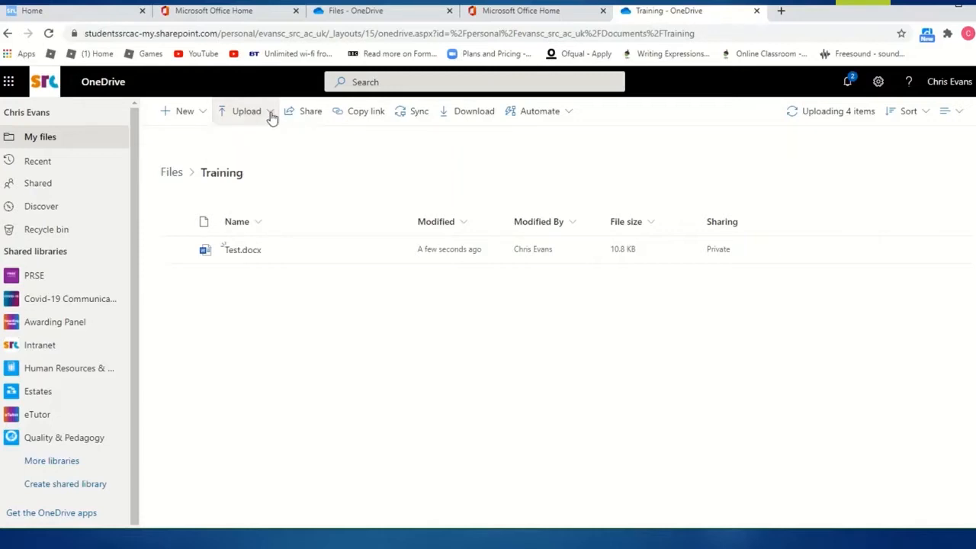
{"action": "left_click", "coordinate": [272, 115]}
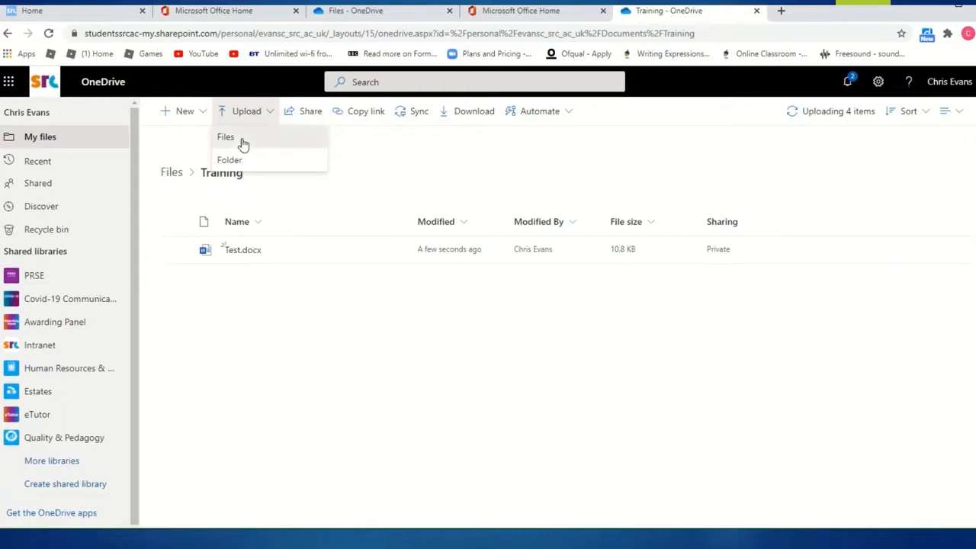
{"action": "left_click", "coordinate": [240, 138]}
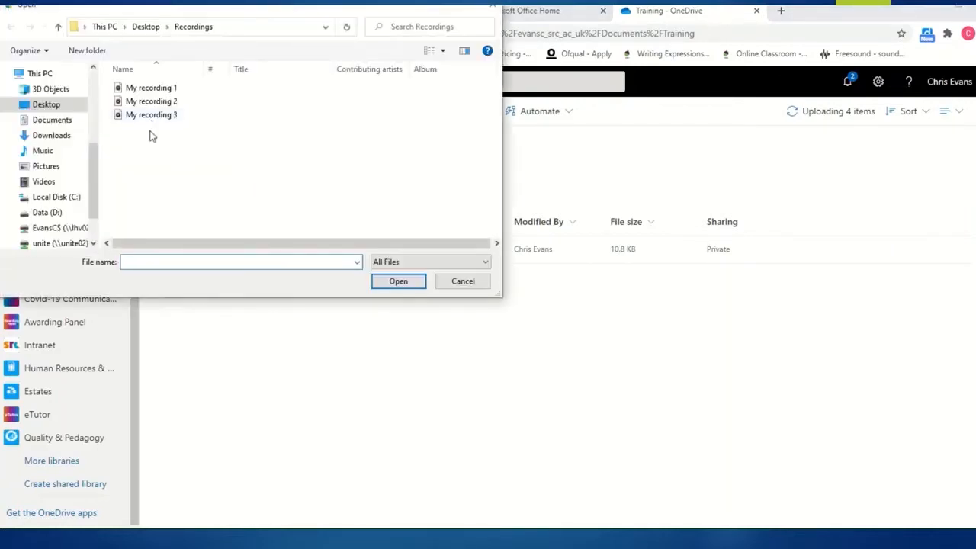
{"action": "left_click", "coordinate": [46, 106]}
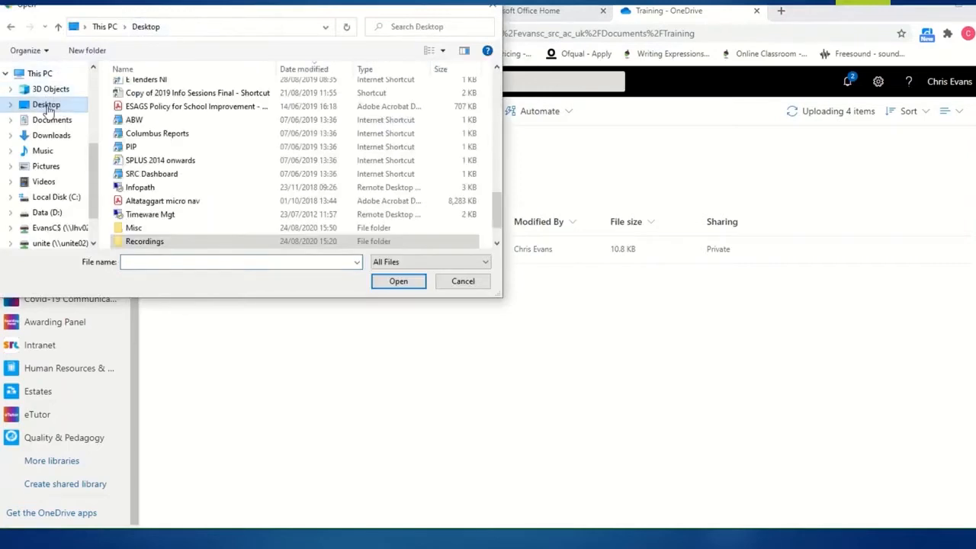
{"action": "left_click", "coordinate": [139, 243]}
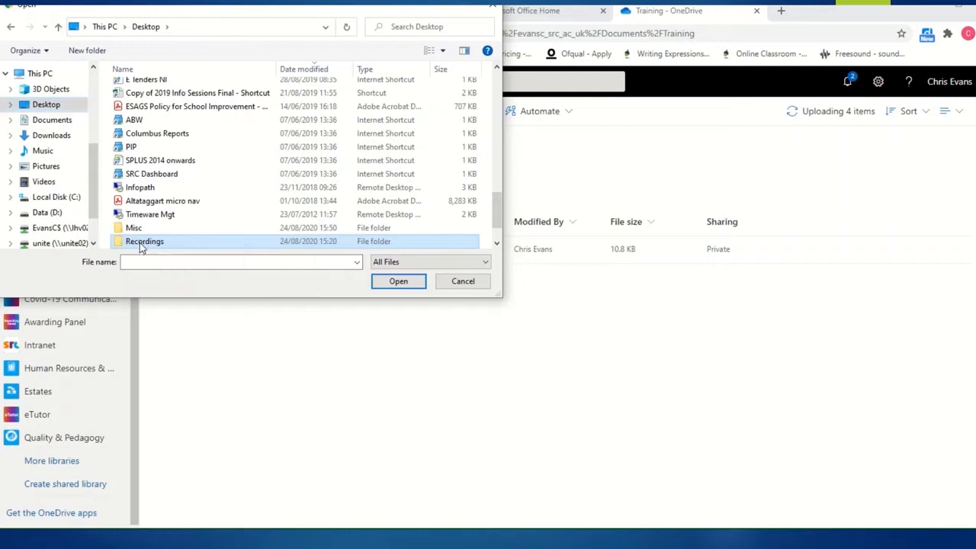
{"action": "left_click", "coordinate": [139, 242]}
{"action": "double_click", "coordinate": [119, 242]}
{"action": "double_click", "coordinate": [183, 89]}
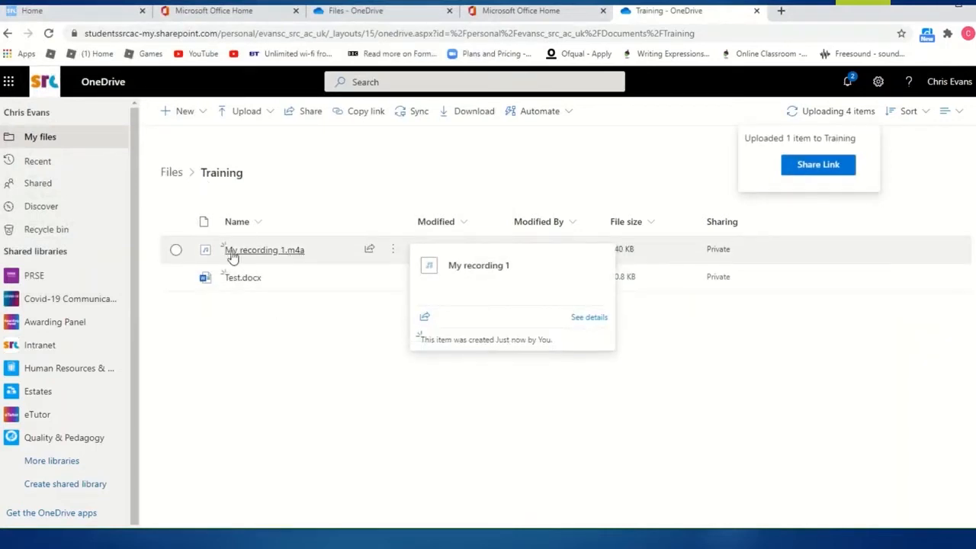
- Upload the entire Recordings folder from the desktop into the Training folder
{"action": "left_click", "coordinate": [275, 113]}
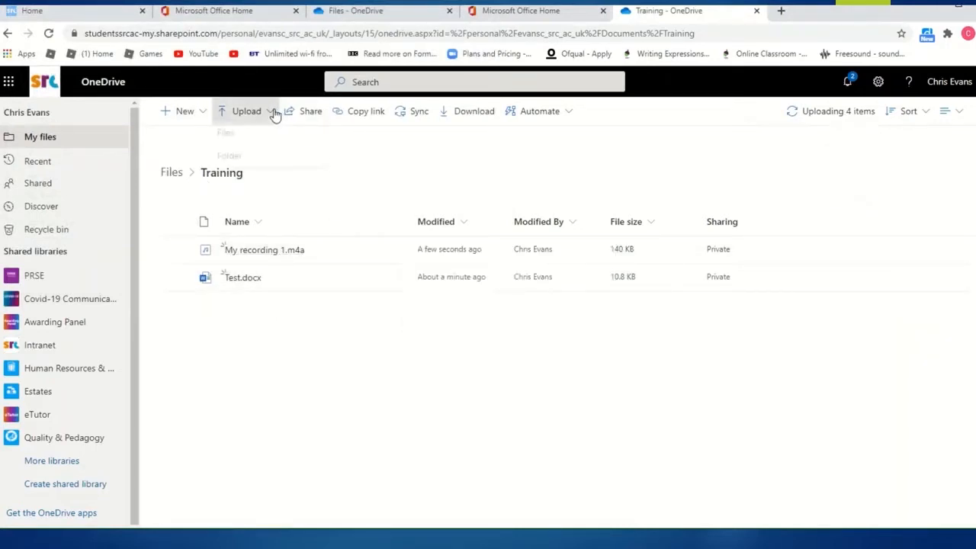
{"action": "left_click", "coordinate": [233, 161]}
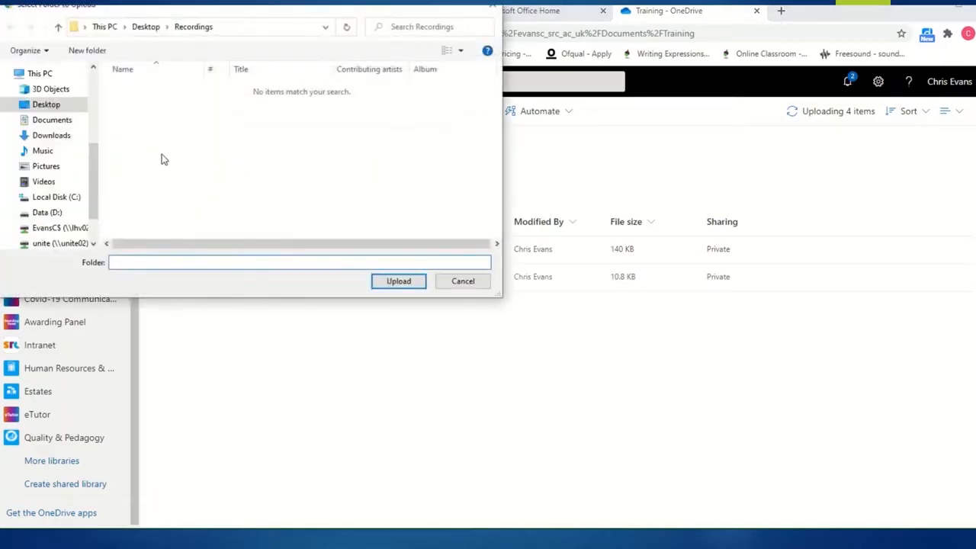
{"action": "left_click", "coordinate": [46, 107]}
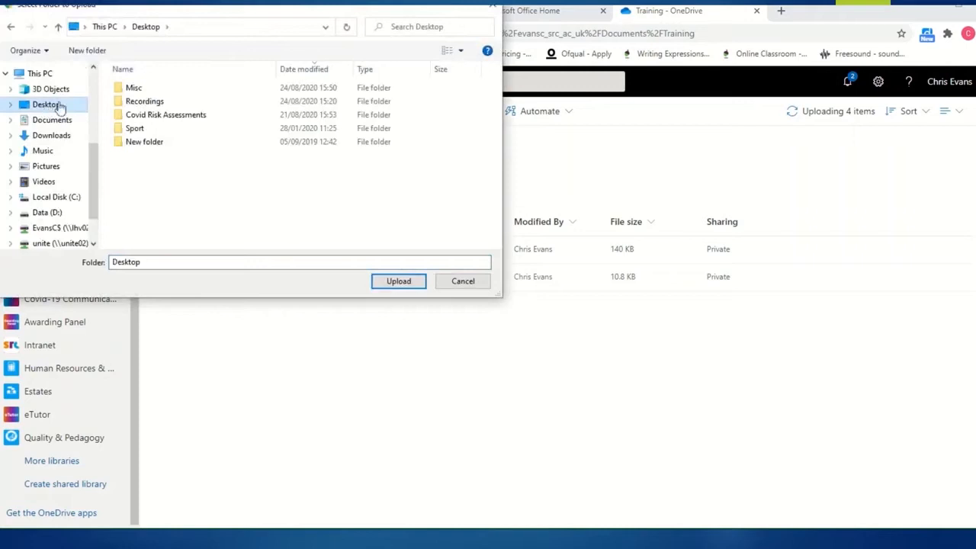
{"action": "left_click", "coordinate": [159, 103]}
{"action": "double_click", "coordinate": [160, 103]}
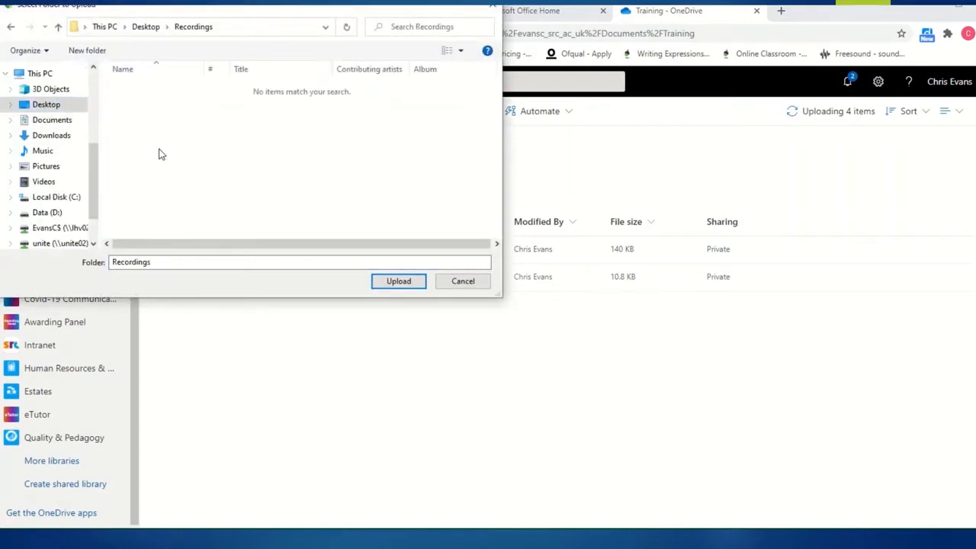
{"action": "left_click", "coordinate": [401, 282]}
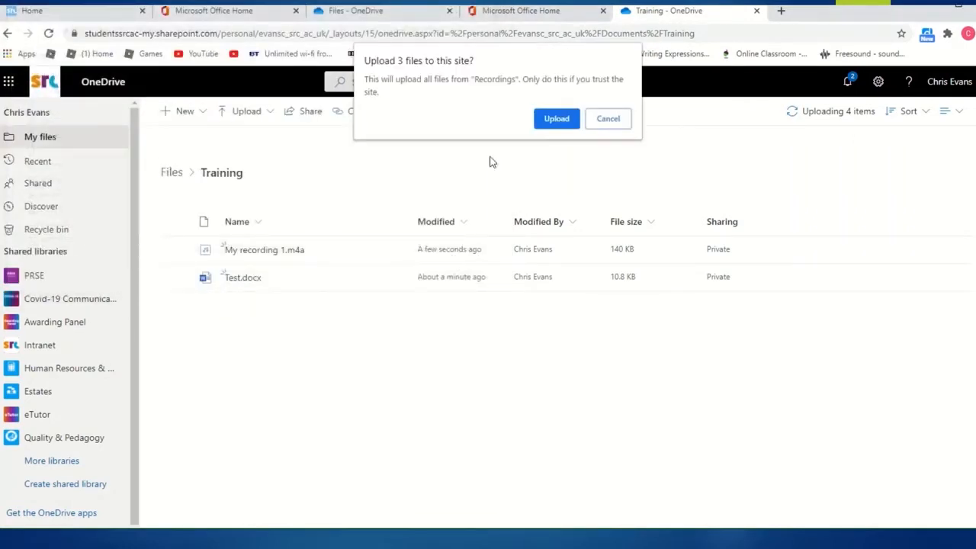
{"action": "left_click", "coordinate": [552, 122]}
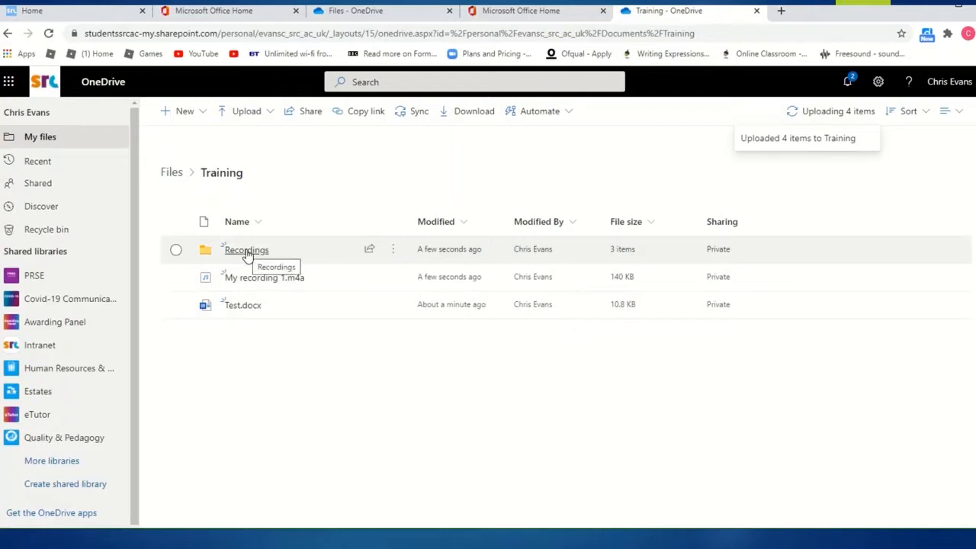
- Open the uploaded Recordings folder to check its contents, and return to the top-level files list
{"action": "left_click", "coordinate": [246, 252]}
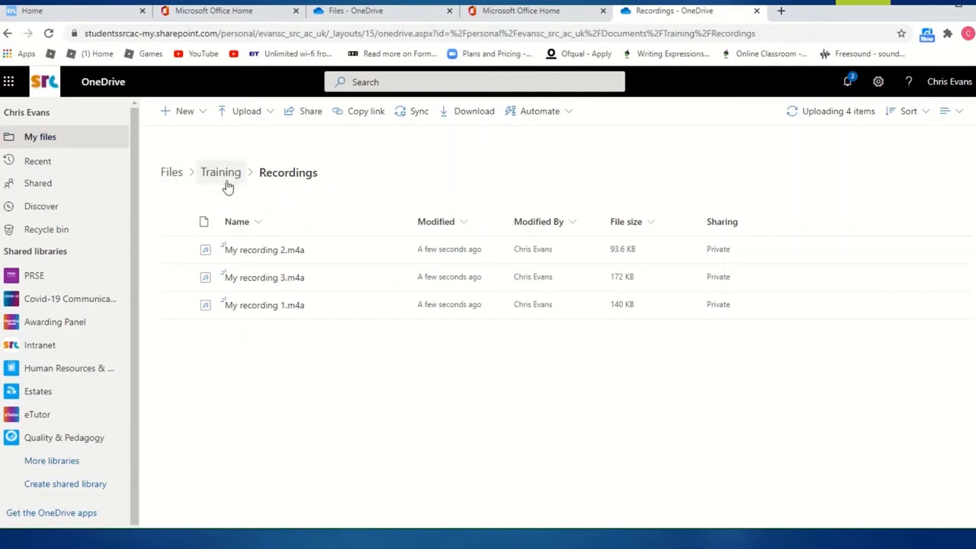
{"action": "left_click", "coordinate": [170, 174]}
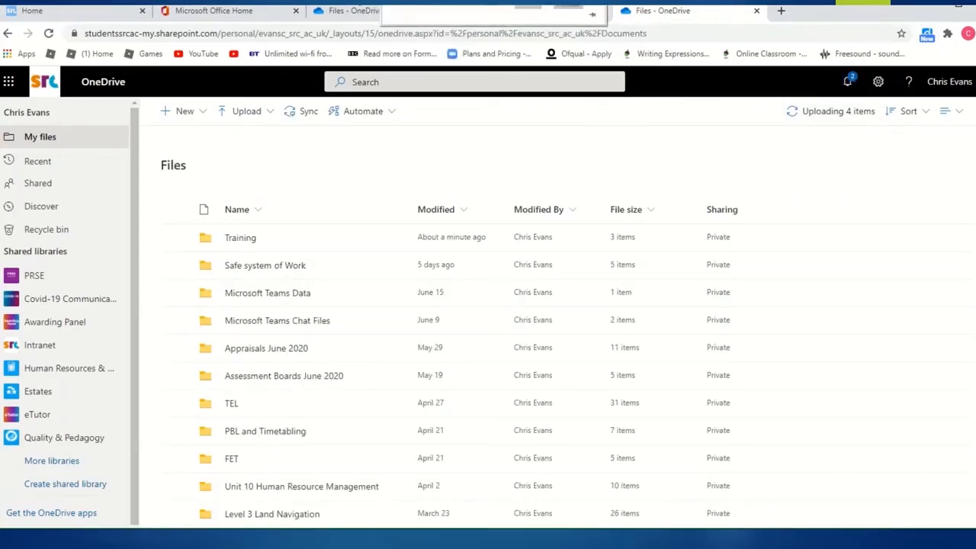
{"action": "mouse_move", "coordinate": [408, 28]}
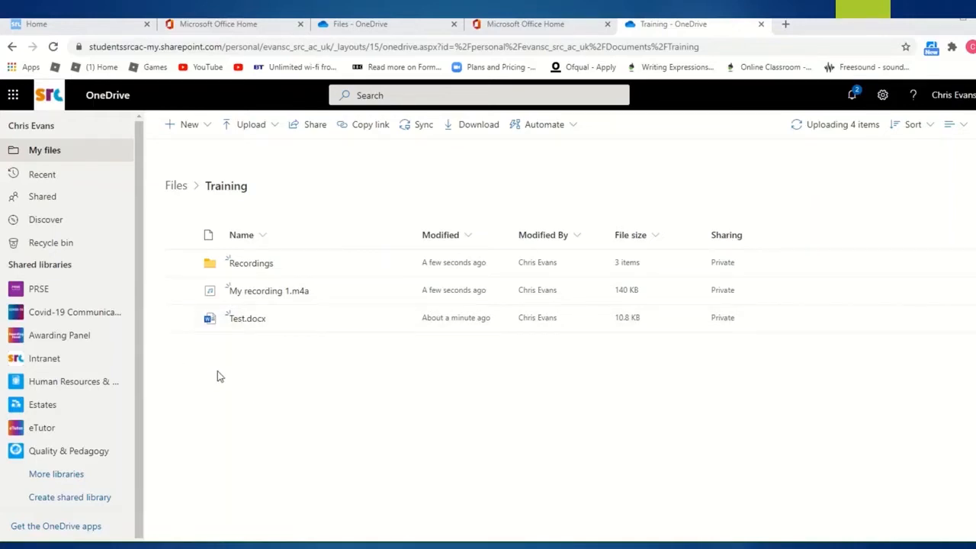
- Open the details of Test.docx in the Training folder and review its access, properties, activity and file path
{"action": "mouse_move", "coordinate": [240, 324]}
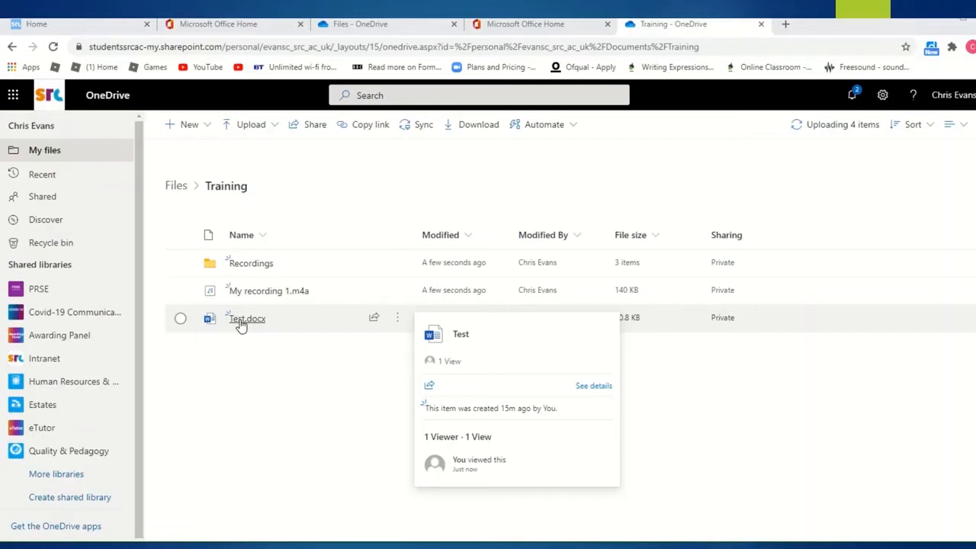
{"action": "left_click", "coordinate": [593, 386]}
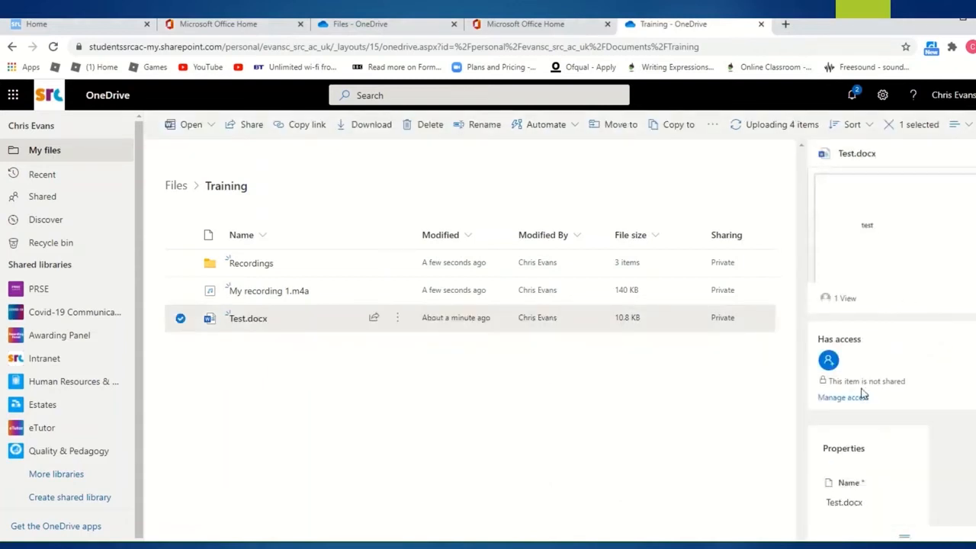
{"action": "scroll", "coordinate": [860, 389], "scroll_direction": "down", "scroll_amount": 2}
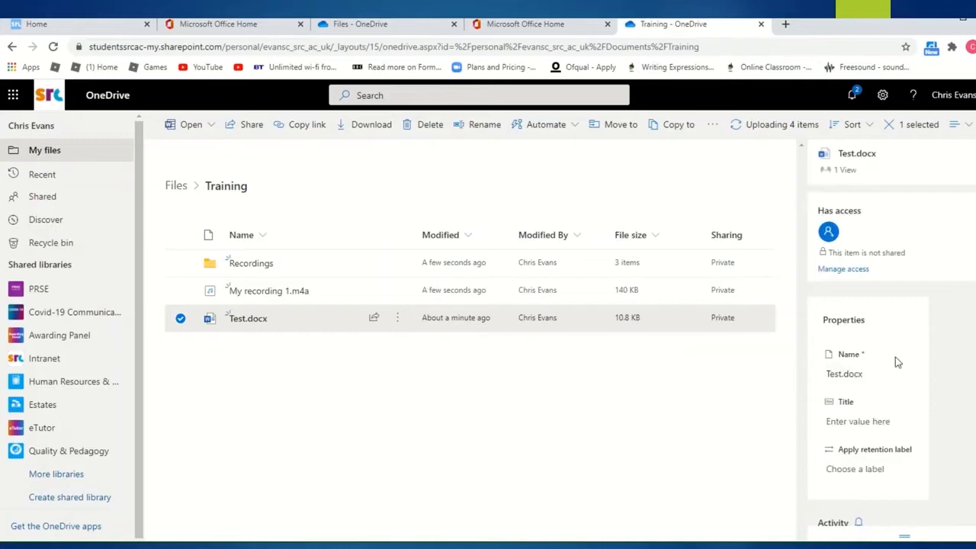
{"action": "scroll", "coordinate": [895, 358], "scroll_direction": "down", "scroll_amount": 3}
{"action": "scroll", "coordinate": [836, 305], "scroll_direction": "up", "scroll_amount": 3}
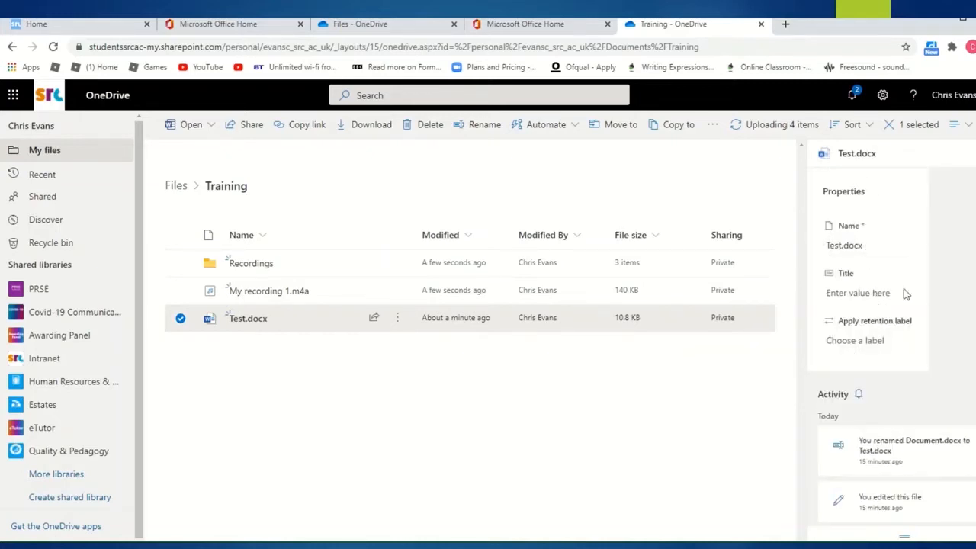
{"action": "scroll", "coordinate": [899, 355], "scroll_direction": "down", "scroll_amount": 3}
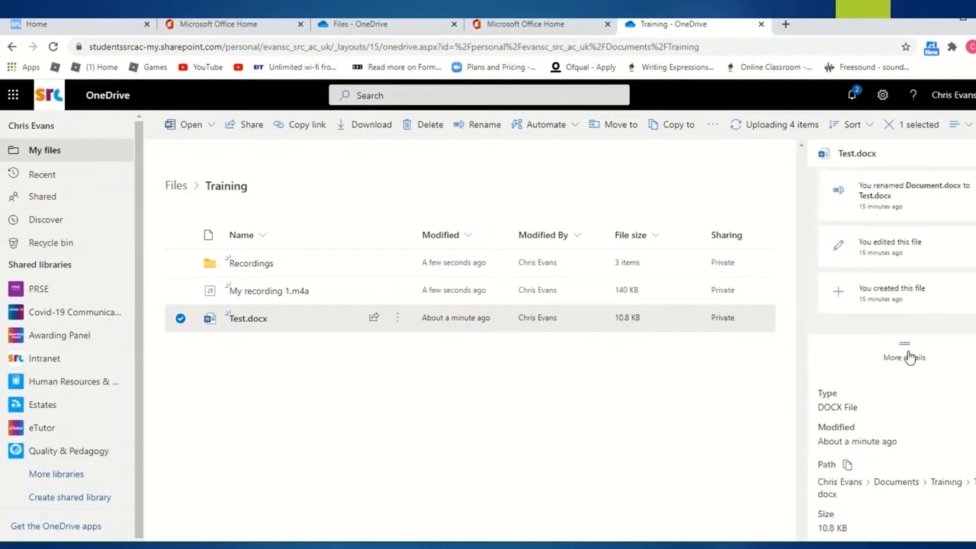
{"action": "scroll", "coordinate": [876, 366], "scroll_direction": "up", "scroll_amount": 2}
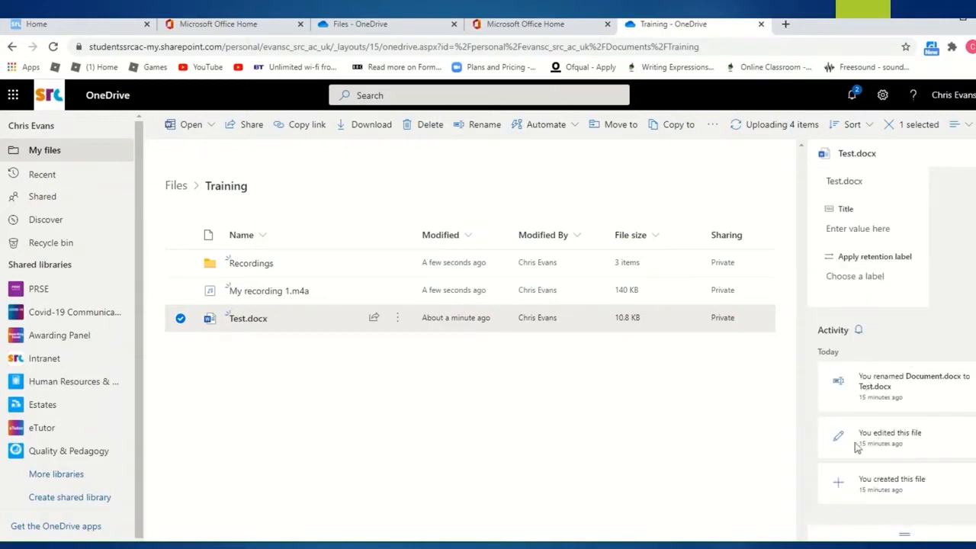
{"action": "scroll", "coordinate": [918, 439], "scroll_direction": "down", "scroll_amount": 2}
{"action": "scroll", "coordinate": [920, 434], "scroll_direction": "down", "scroll_amount": 2}
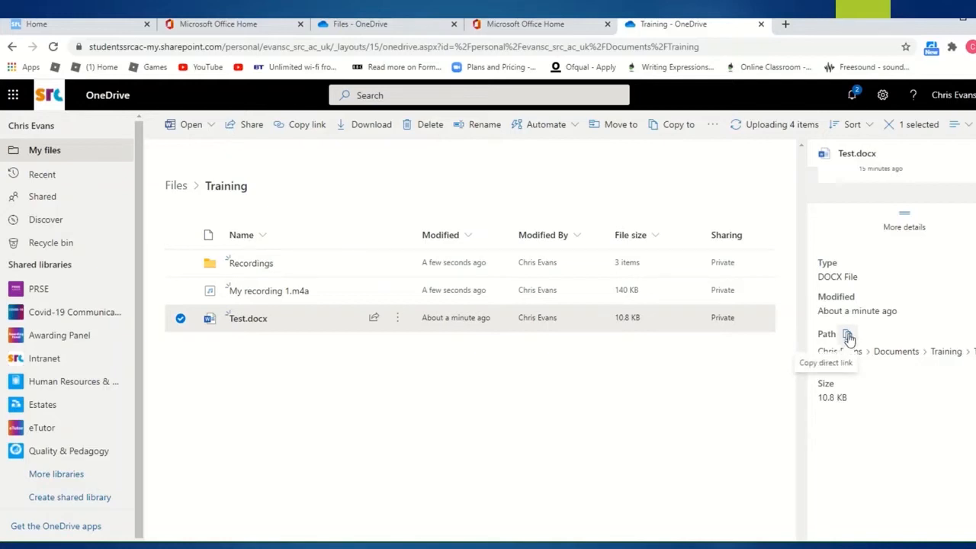
{"action": "left_click", "coordinate": [397, 321]}
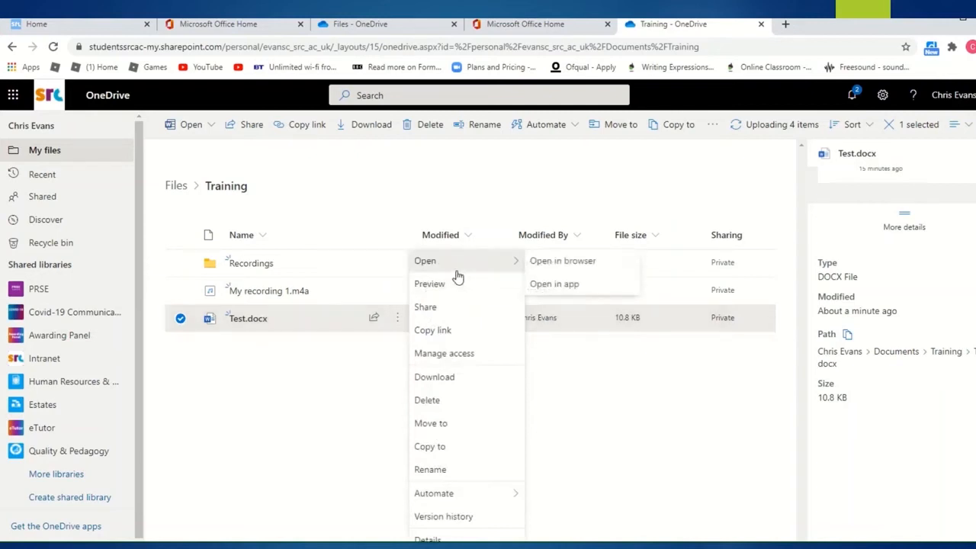
{"action": "left_click", "coordinate": [429, 306]}
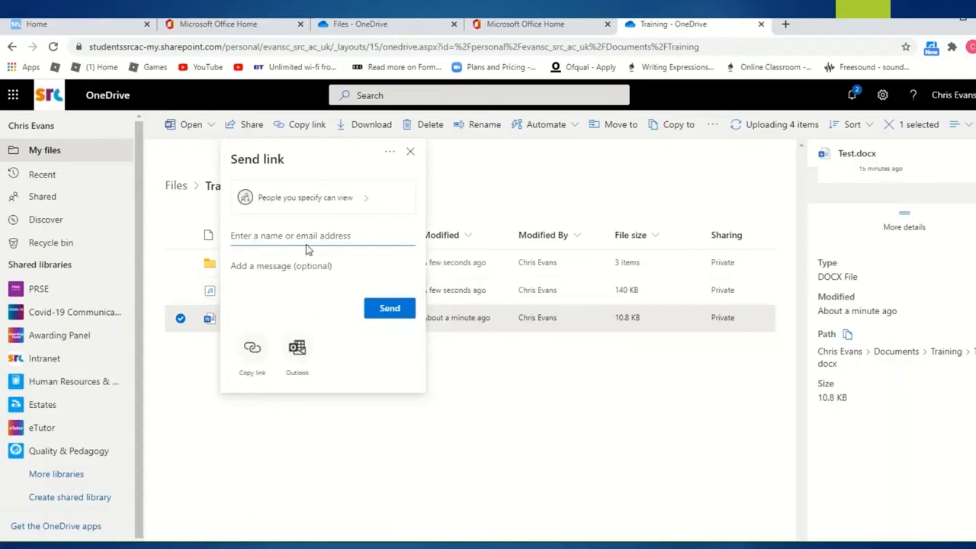
{"action": "left_click", "coordinate": [372, 206]}
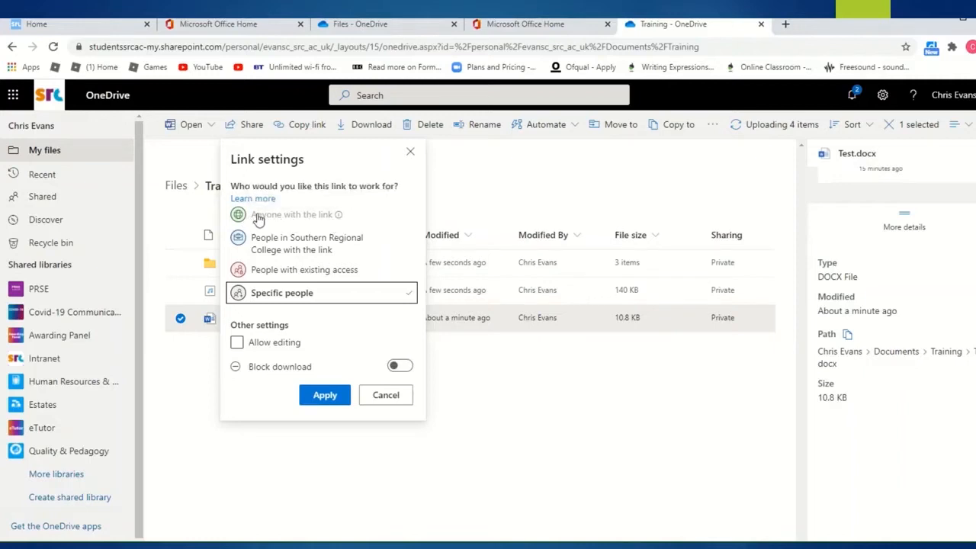
{"action": "mouse_move", "coordinate": [341, 216]}
{"action": "left_click", "coordinate": [323, 251]}
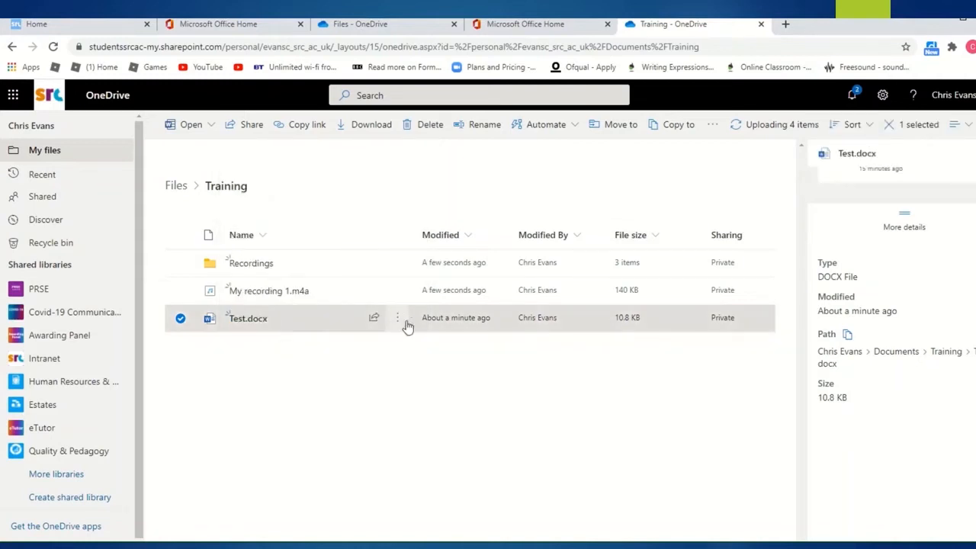
- Set the Test.docx sharing link to work for People in Southern Regional College, trying Allow editing on and leaving it off
{"action": "left_click", "coordinate": [397, 319]}
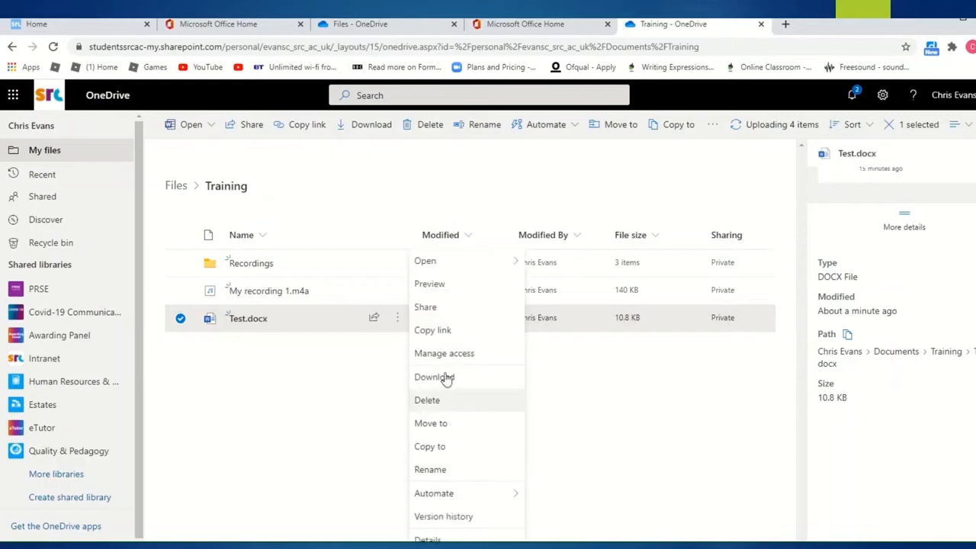
{"action": "left_click", "coordinate": [439, 307]}
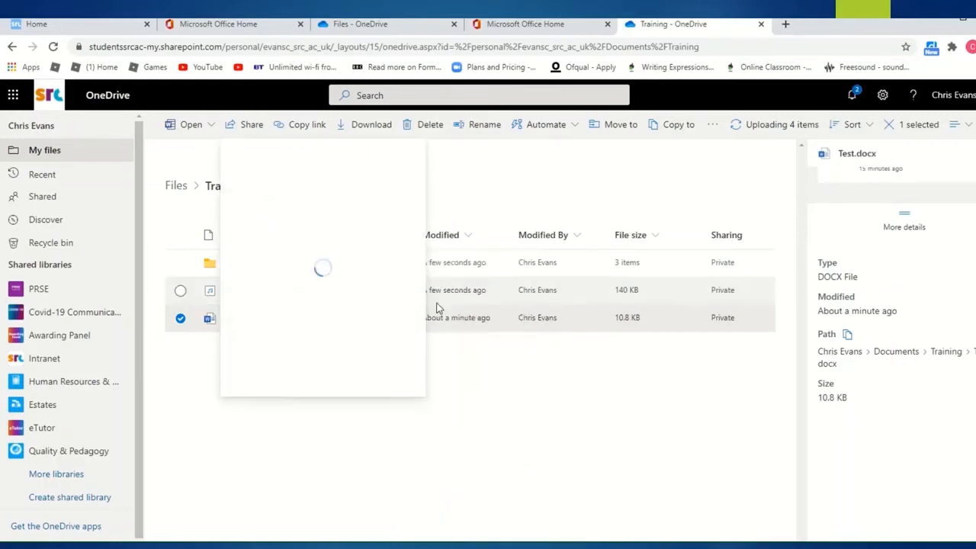
{"action": "left_click", "coordinate": [368, 199]}
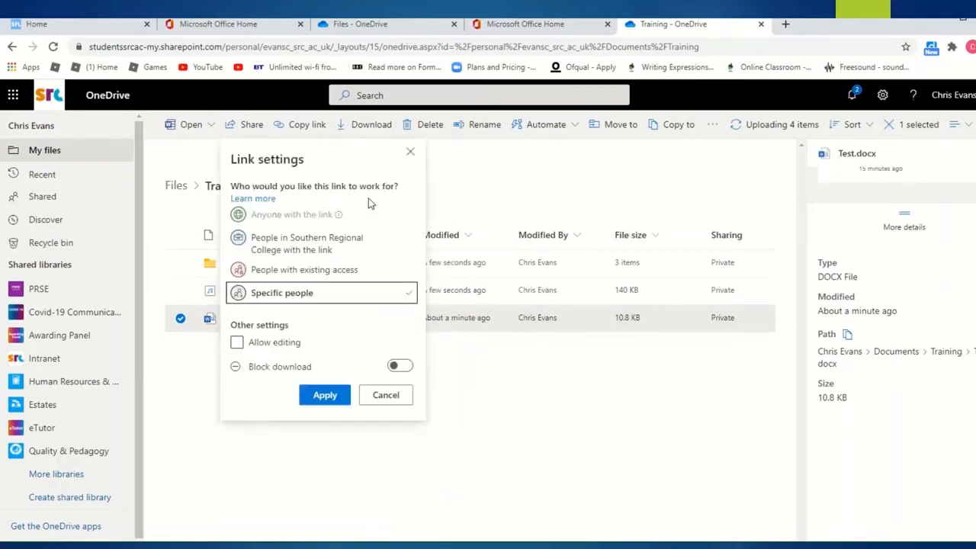
{"action": "left_click", "coordinate": [323, 251]}
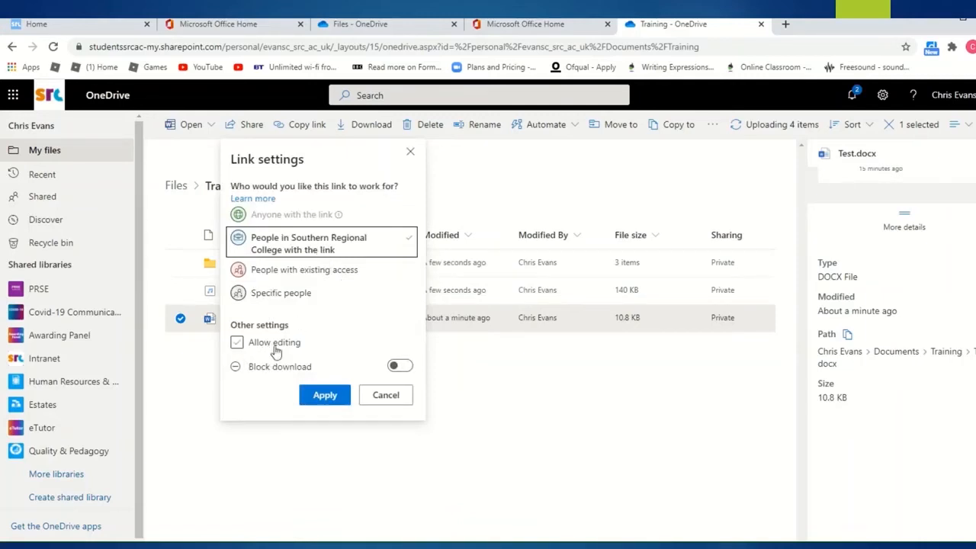
{"action": "left_click", "coordinate": [237, 344]}
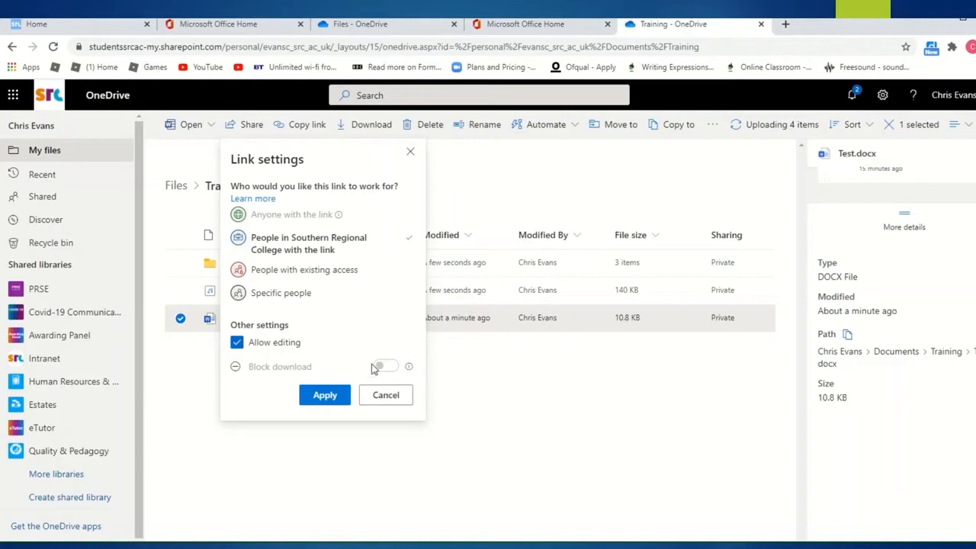
{"action": "left_click", "coordinate": [237, 343]}
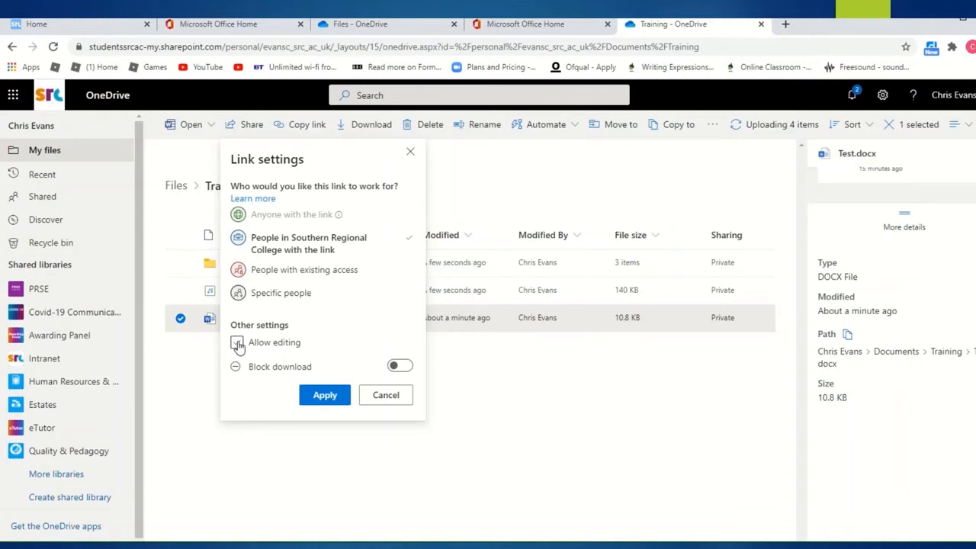
{"action": "left_click", "coordinate": [237, 344]}
{"action": "left_click", "coordinate": [288, 348]}
- Apply the link settings with Block download turned on, and add the message "just a test" to the sharing invitation
{"action": "left_click", "coordinate": [401, 367]}
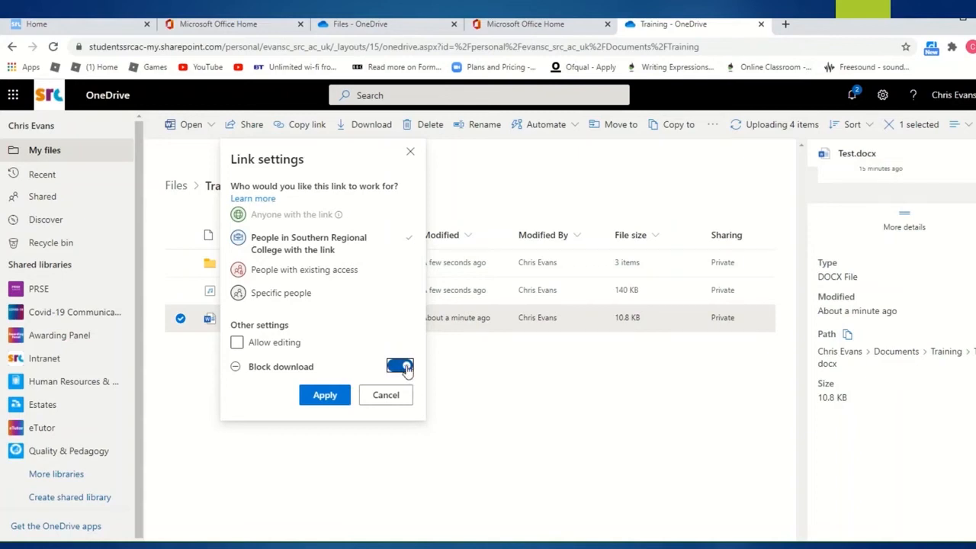
{"action": "left_click", "coordinate": [408, 370]}
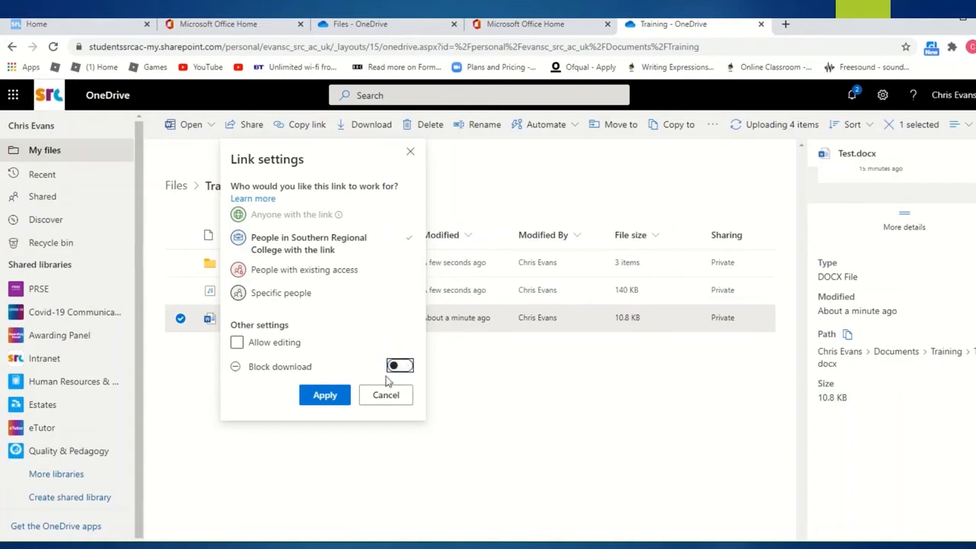
{"action": "left_click", "coordinate": [408, 370]}
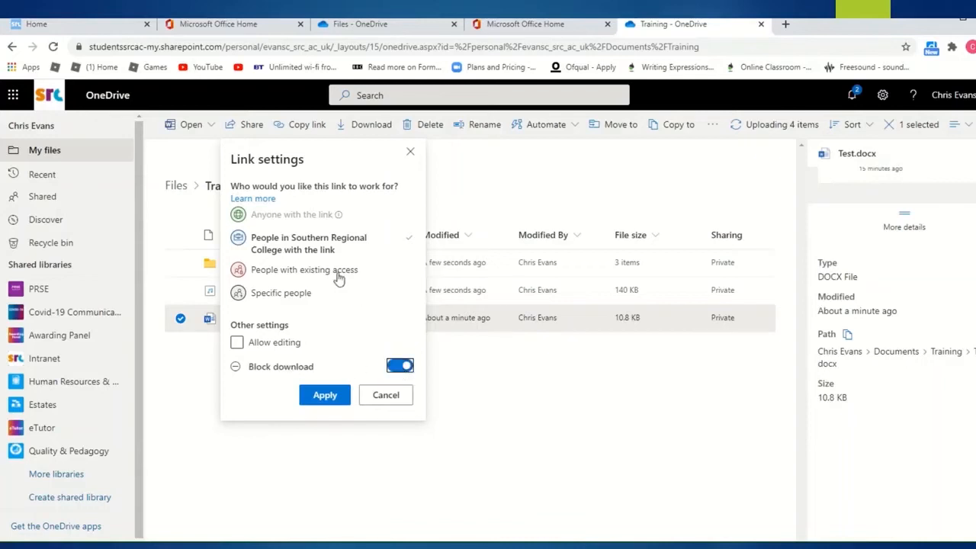
{"action": "left_click", "coordinate": [320, 396]}
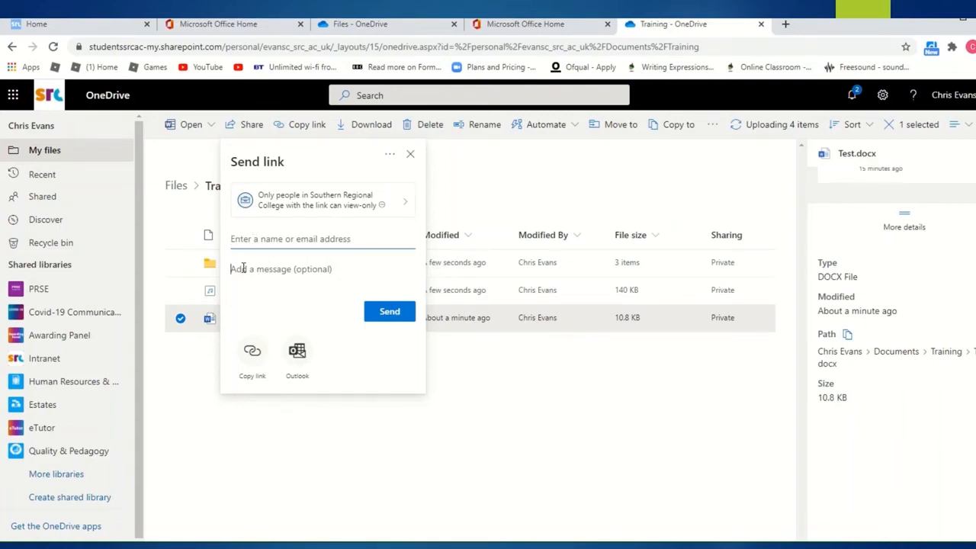
{"action": "type", "text": "just a test"}
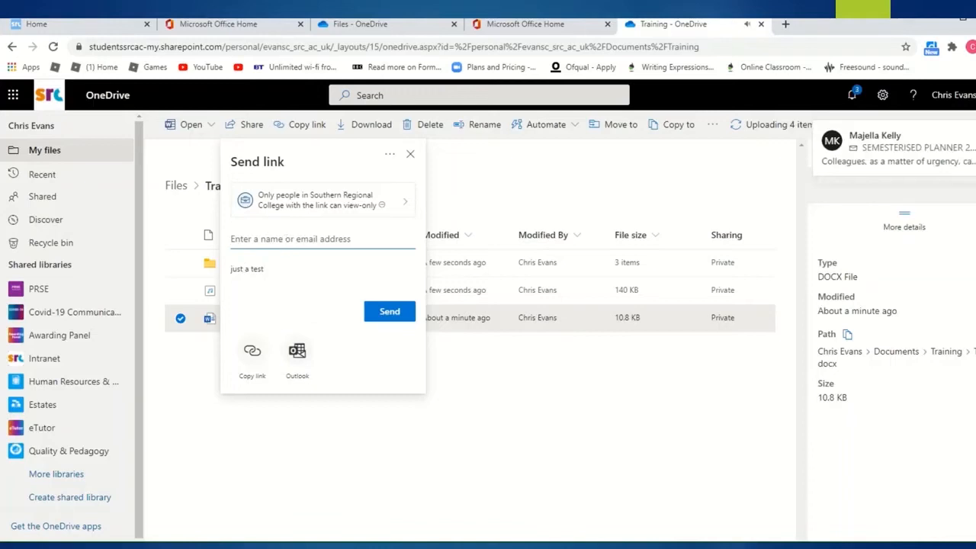
{"action": "left_click", "coordinate": [975, 132]}
- Start sharing Test.docx with the message "just a test", and apply a view-only link for People in Southern Regional College
{"action": "right_click", "coordinate": [404, 320]}
{"action": "left_click", "coordinate": [436, 307]}
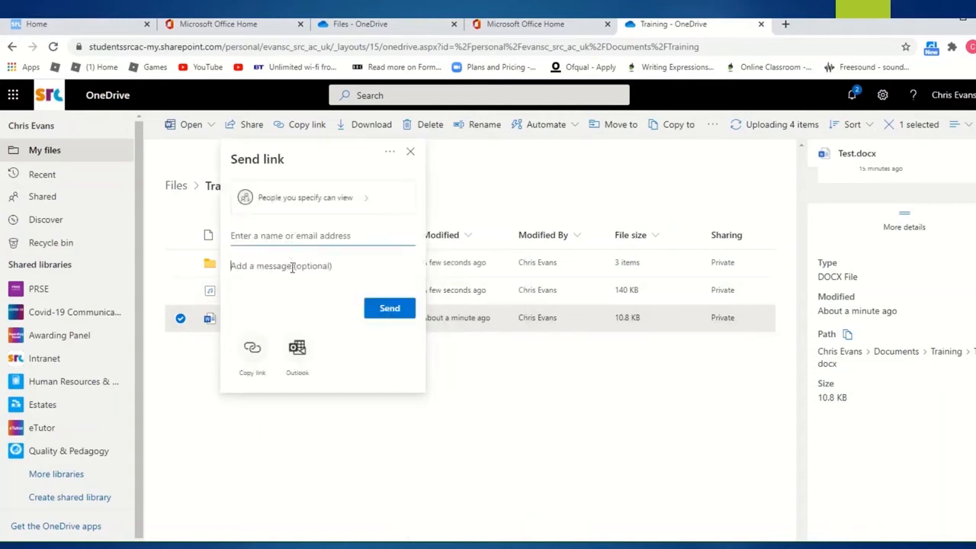
{"action": "type", "text": "just a test"}
{"action": "left_click", "coordinate": [363, 198]}
{"action": "left_click", "coordinate": [346, 244]}
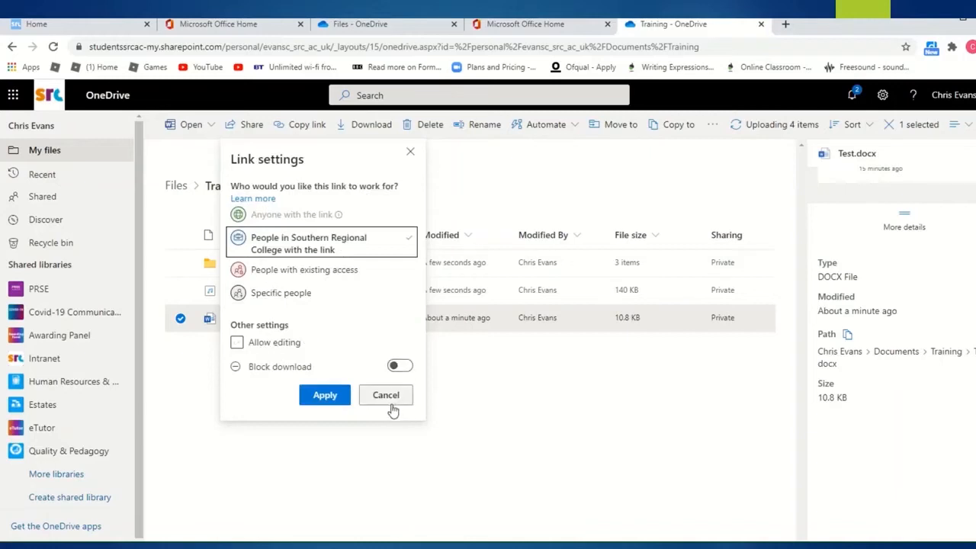
{"action": "left_click", "coordinate": [324, 395]}
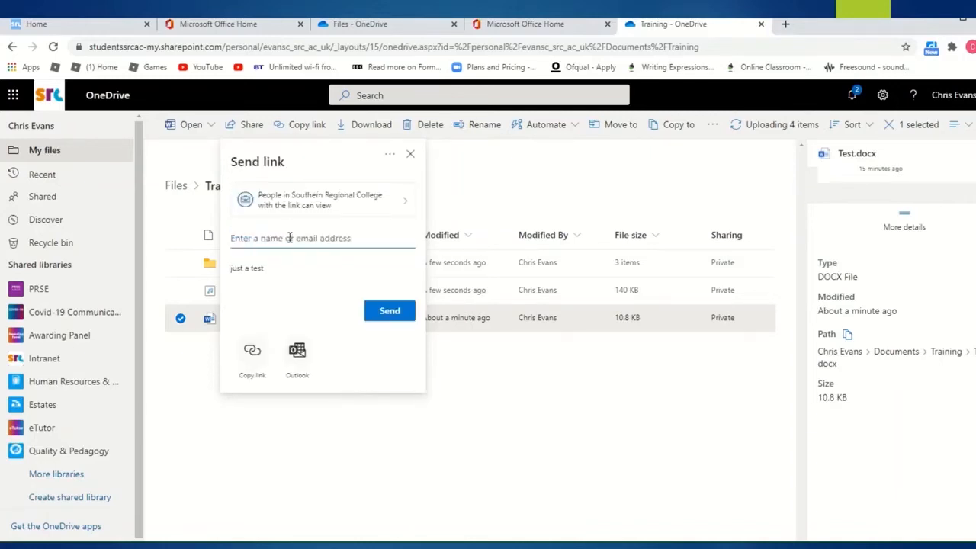
- Add four colleagues as recipients of the Test.docx link, send the invitation and dismiss the confirmation
{"action": "type", "text": "mat"}
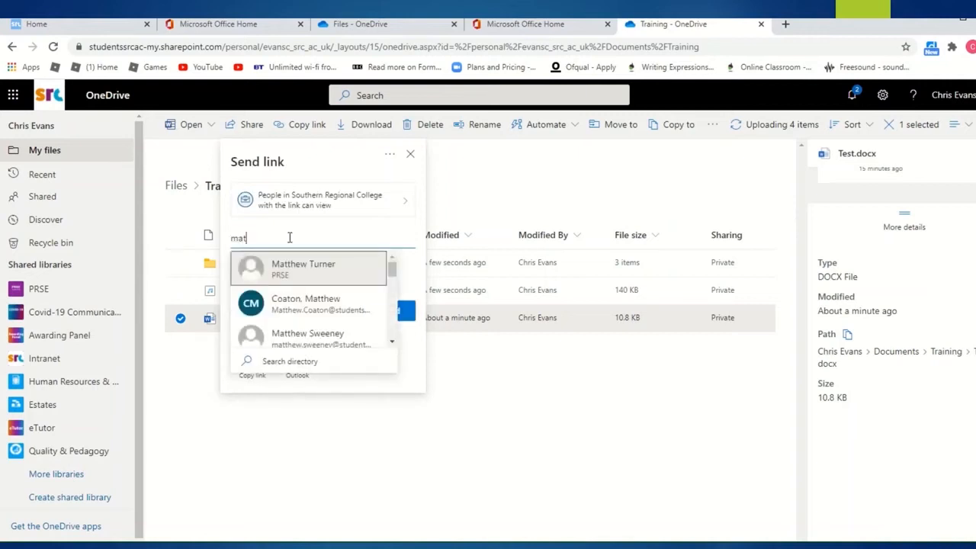
{"action": "key", "text": "Return"}
{"action": "type", "text": "hele"}
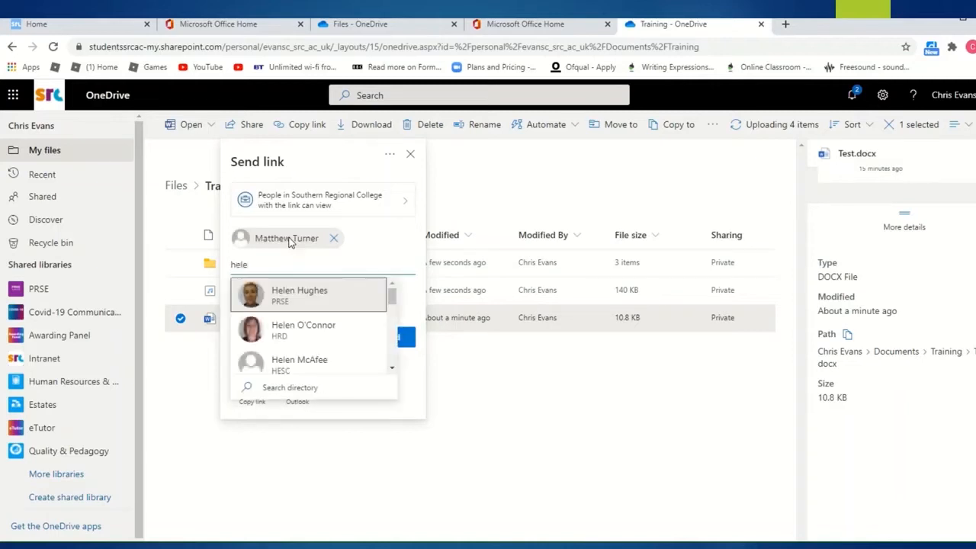
{"action": "key", "text": "Return"}
{"action": "type", "text": "mich"}
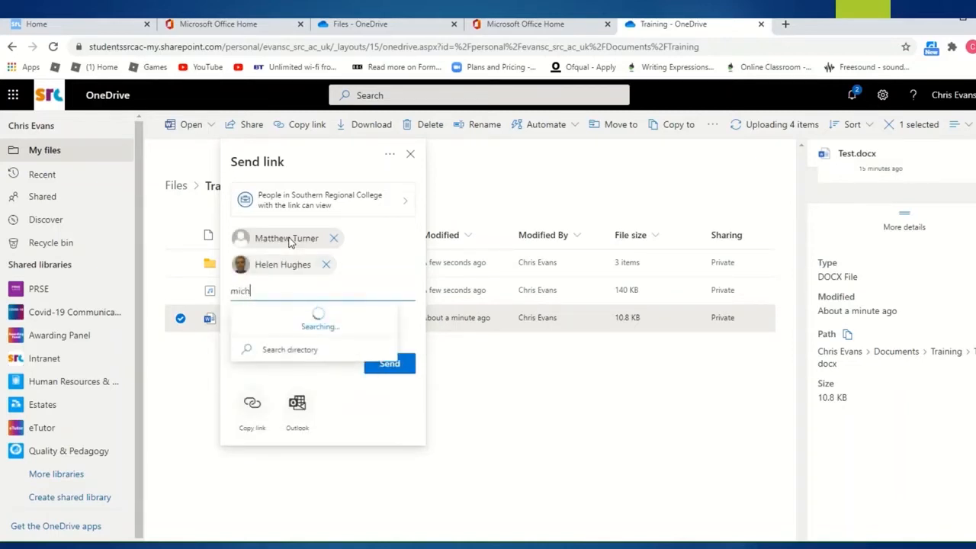
{"action": "left_click", "coordinate": [311, 313]}
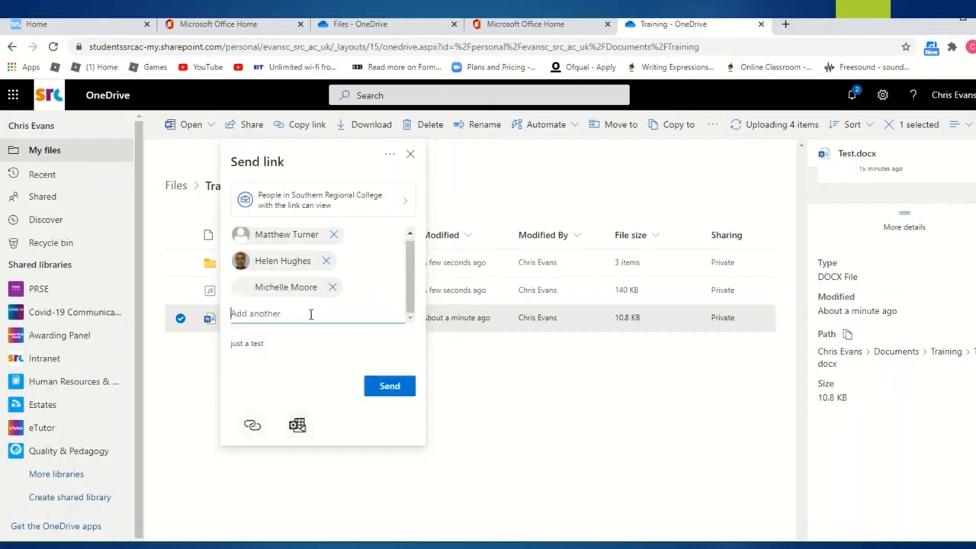
{"action": "type", "text": "mich"}
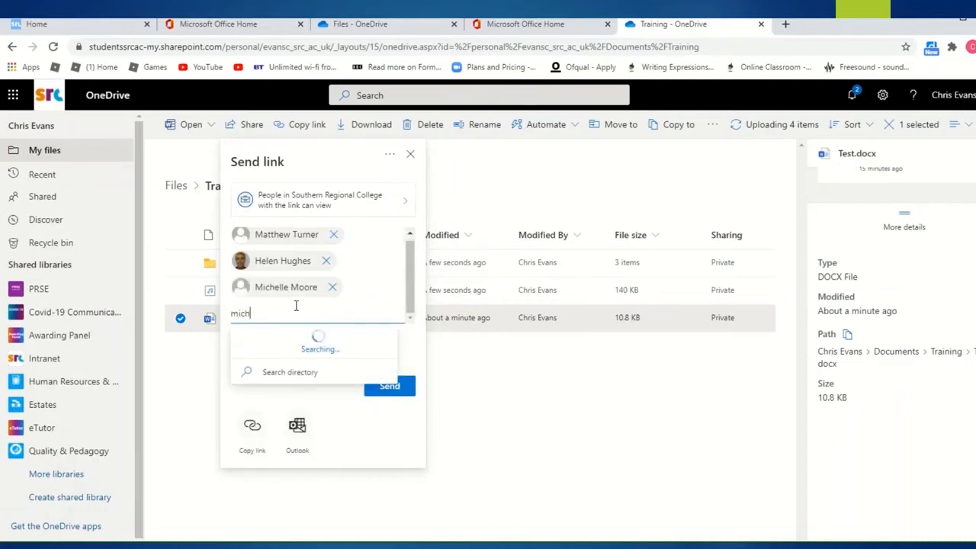
{"action": "type", "text": "elle c"}
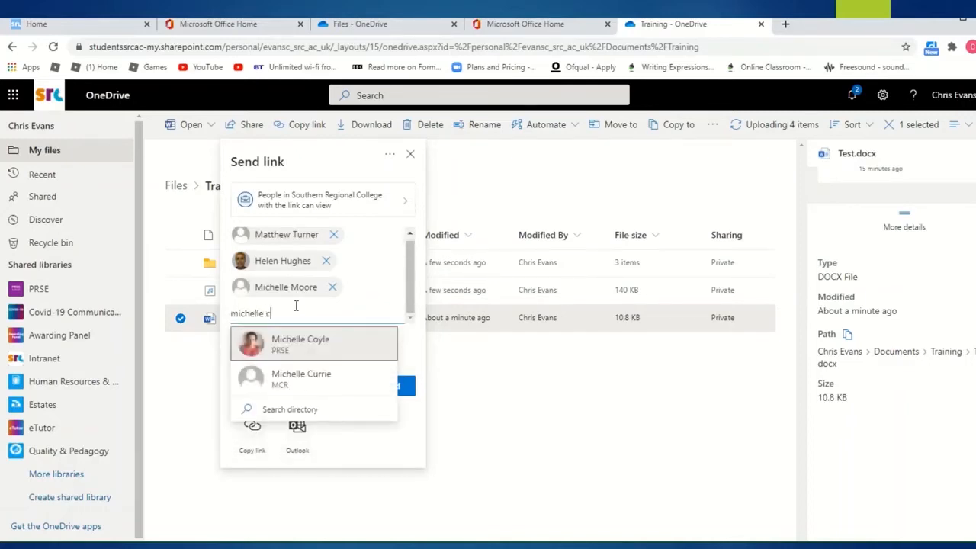
{"action": "left_click", "coordinate": [309, 345]}
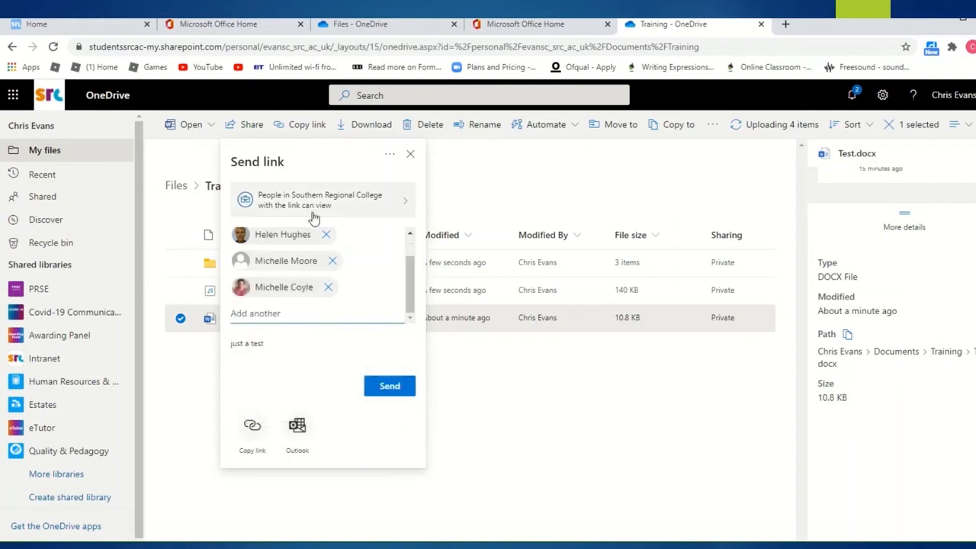
{"action": "left_click", "coordinate": [385, 387]}
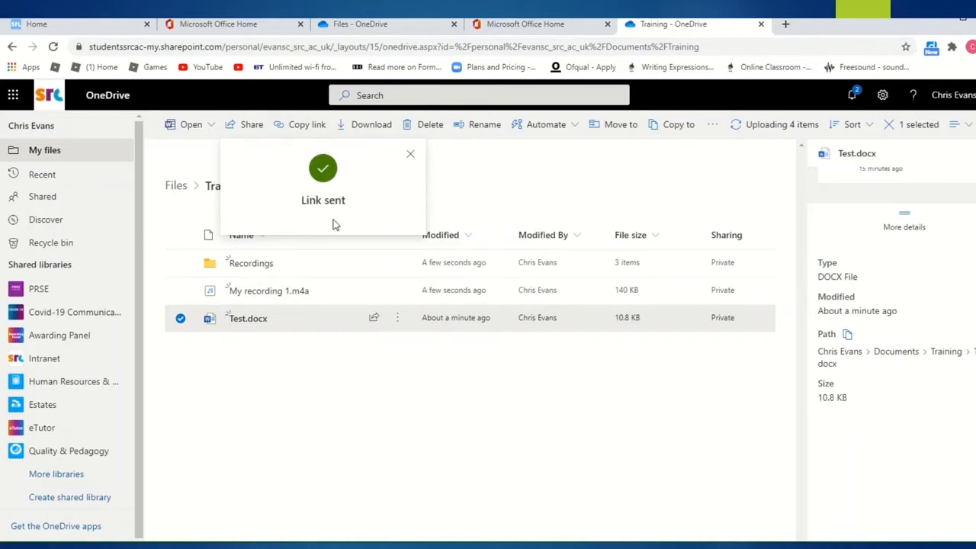
{"action": "left_click", "coordinate": [410, 154]}
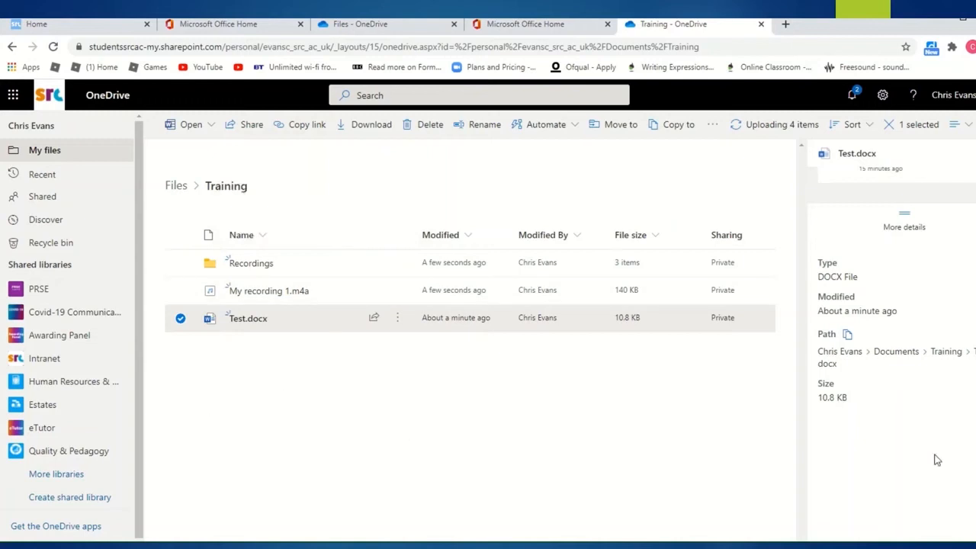
- Review the details of Test.docx, closing and reopening them to check who has access
{"action": "scroll", "coordinate": [947, 423], "scroll_direction": "up", "scroll_amount": 5}
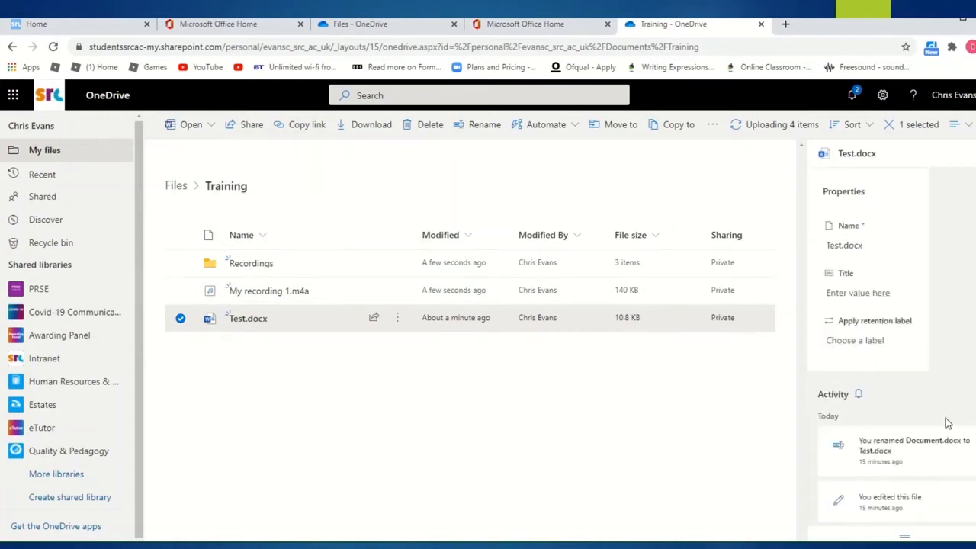
{"action": "scroll", "coordinate": [947, 423], "scroll_direction": "up", "scroll_amount": 3}
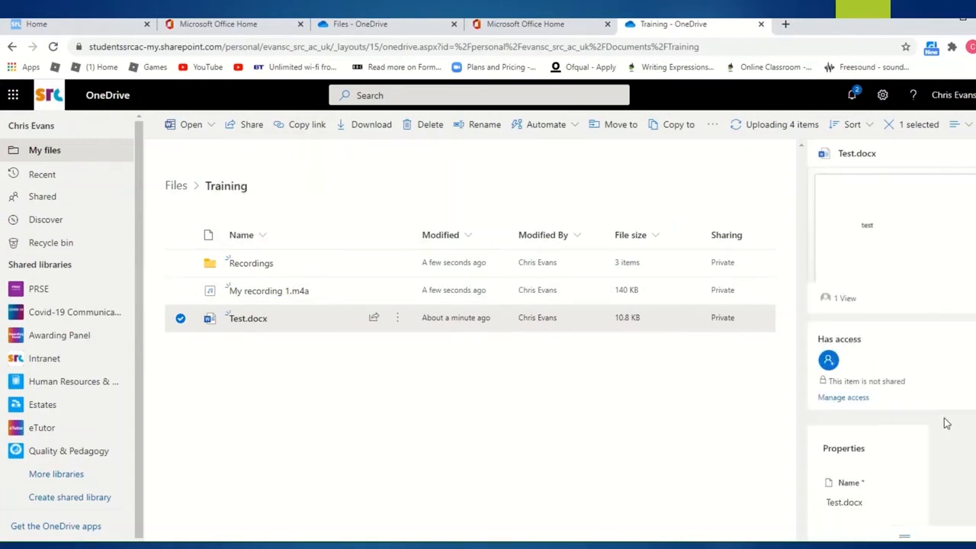
{"action": "left_click", "coordinate": [973, 153]}
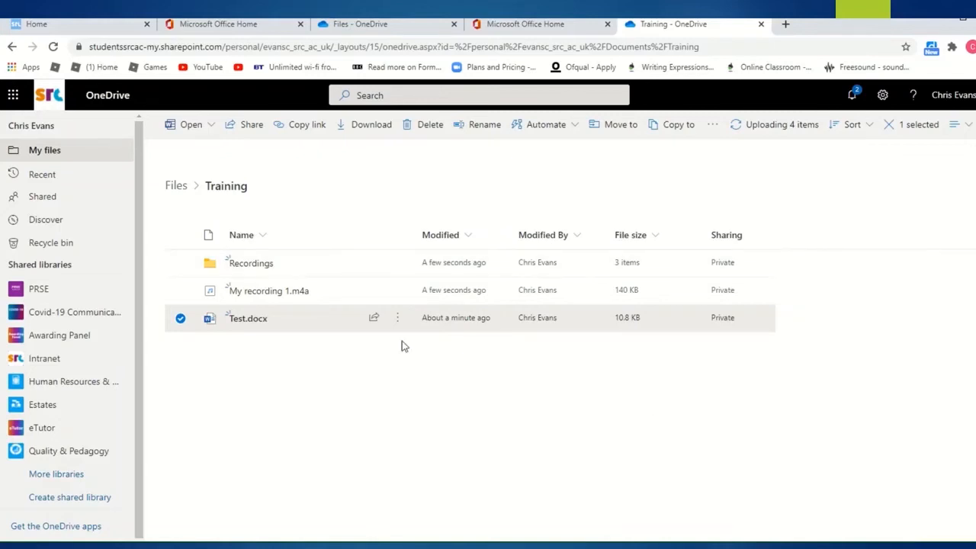
{"action": "left_click", "coordinate": [397, 319]}
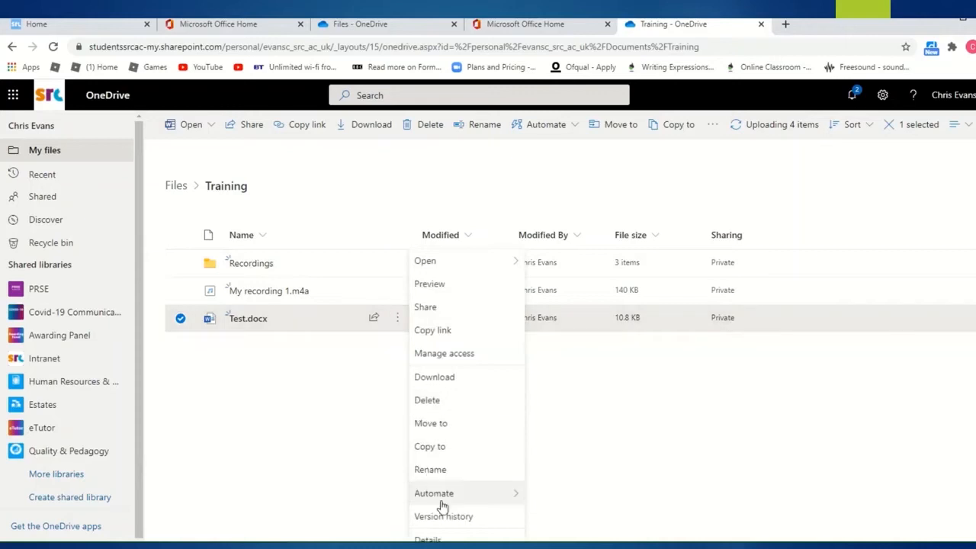
{"action": "left_click", "coordinate": [427, 539]}
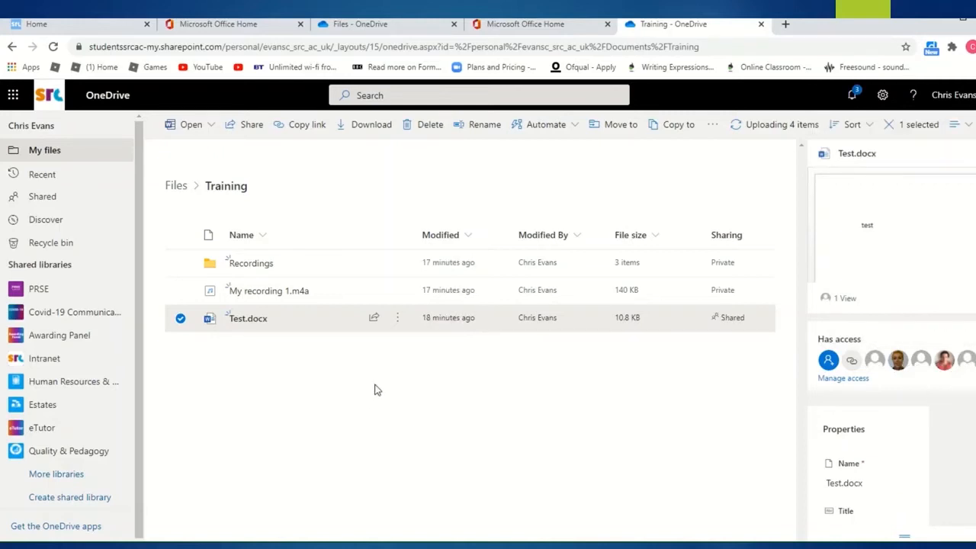
{"action": "mouse_move", "coordinate": [397, 334]}
{"action": "mouse_move", "coordinate": [430, 42]}
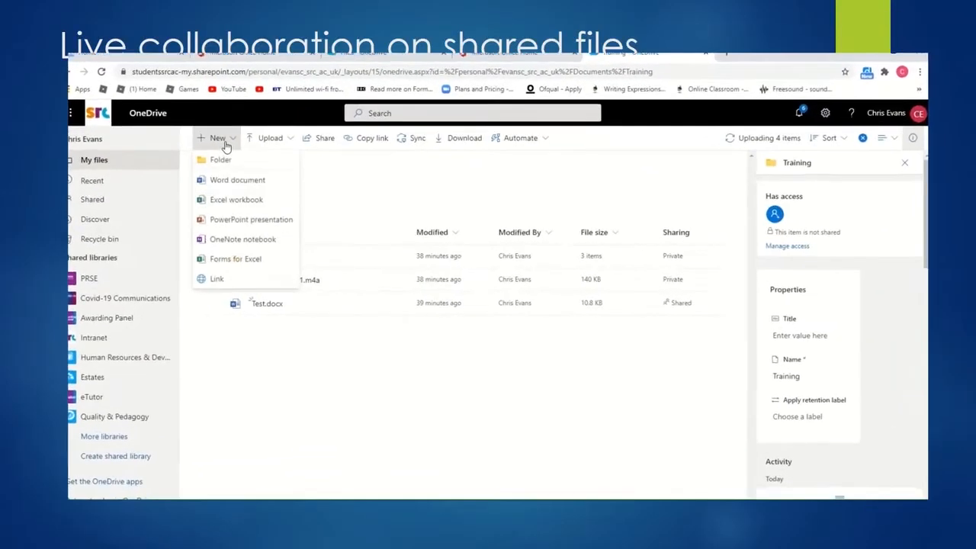
- Create an Excel workbook in the Training folder and enter A, B, C and D across columns A to D of the fourth row
{"action": "left_click", "coordinate": [204, 194]}
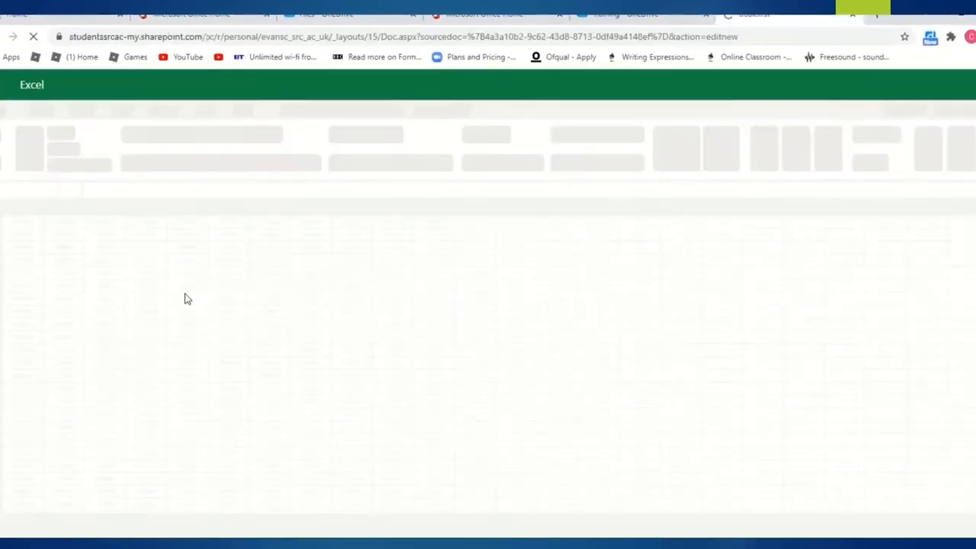
{"action": "left_click", "coordinate": [25, 261]}
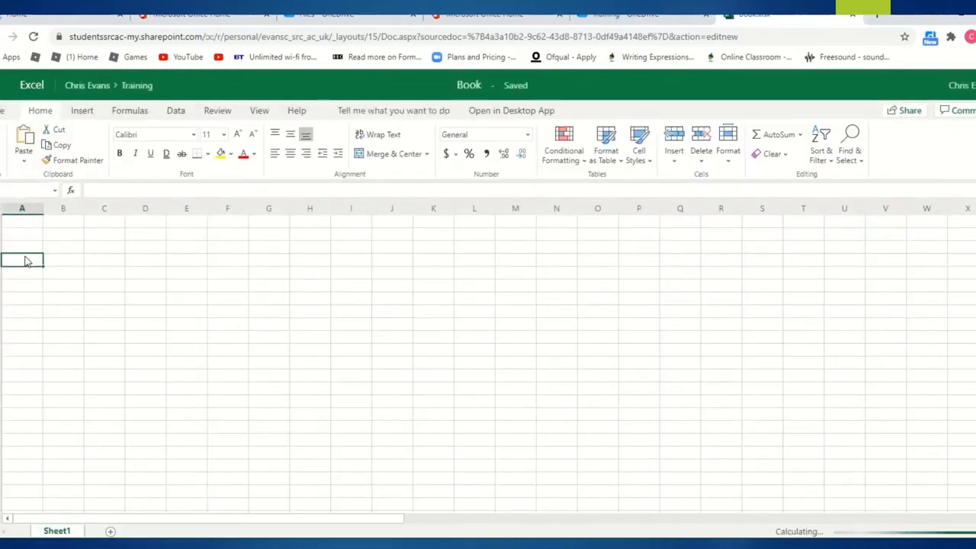
{"action": "type", "text": "A"}
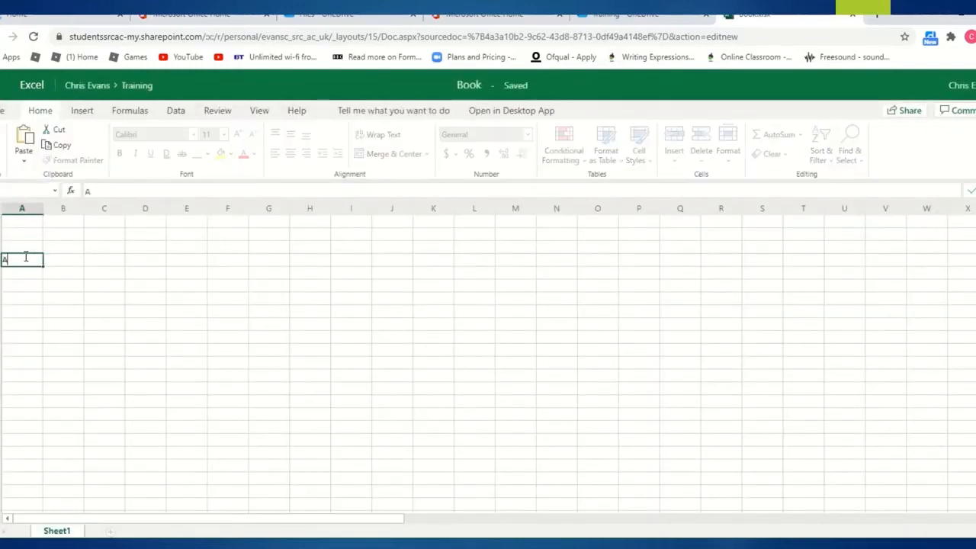
{"action": "key", "text": "Tab"}
{"action": "type", "text": "B"}
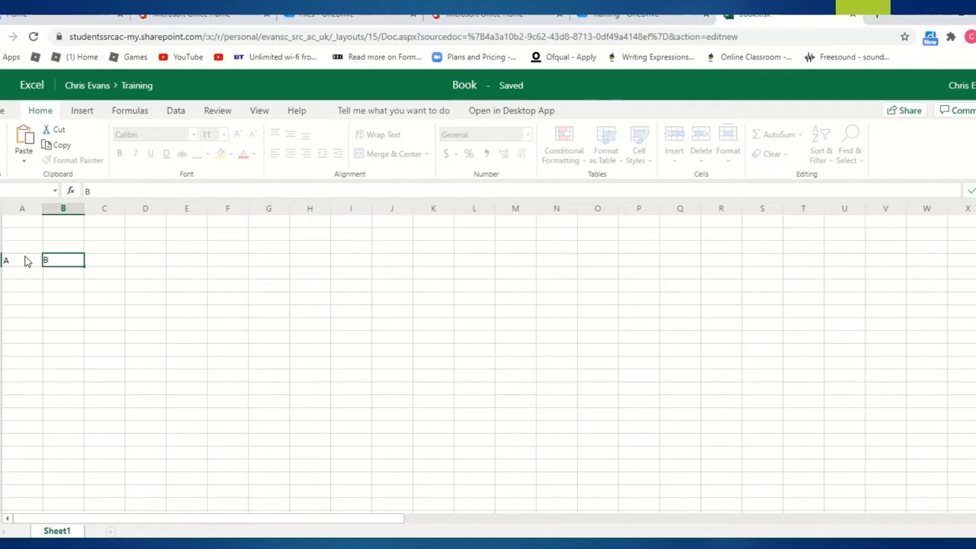
{"action": "key", "text": "Tab"}
{"action": "type", "text": "C"}
{"action": "key", "text": "Tab"}
{"action": "type", "text": "D"}
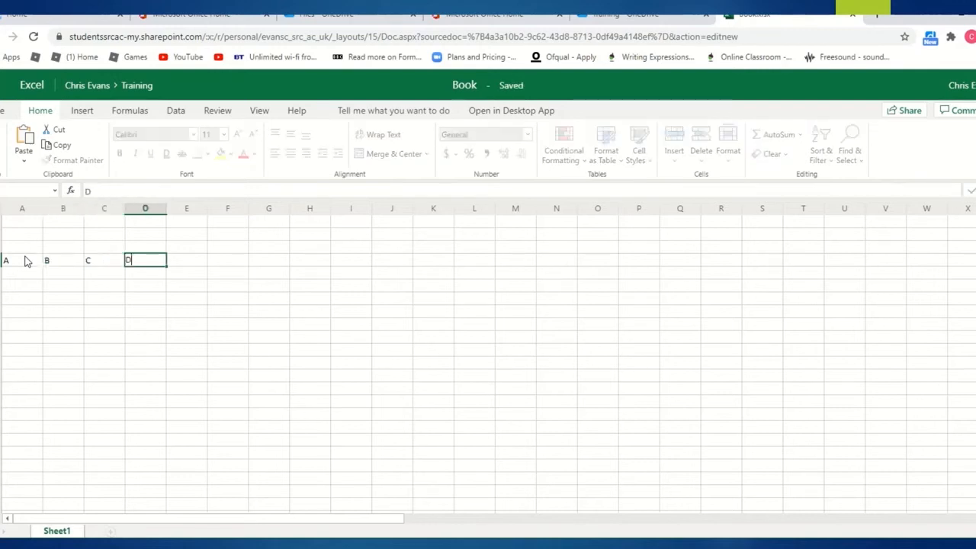
- Apply all borders to the A to D cells and the row beneath them, and close the workbook
{"action": "left_click", "coordinate": [25, 260]}
{"action": "left_click_drag", "start_coordinate": [22, 261], "coordinate": [133, 270]}
{"action": "left_click", "coordinate": [207, 153]}
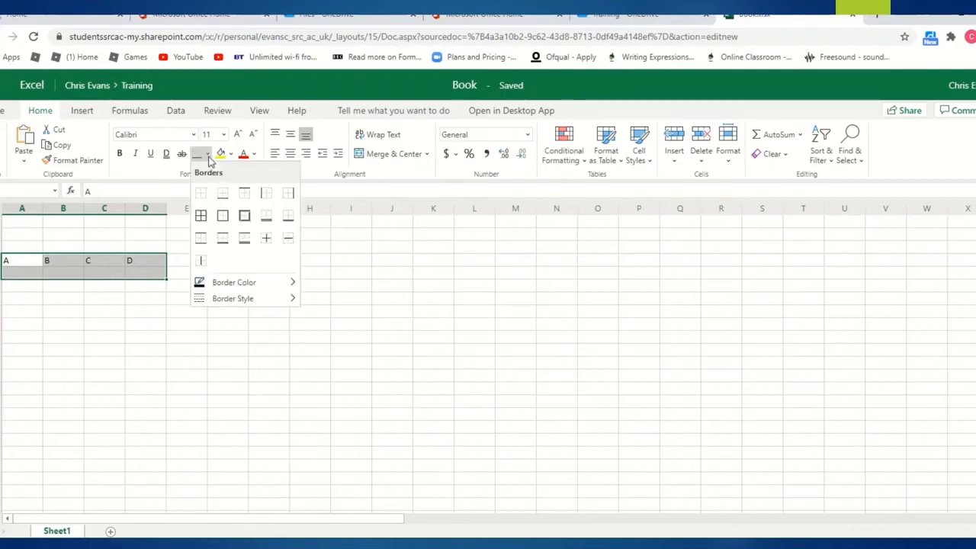
{"action": "left_click", "coordinate": [201, 217]}
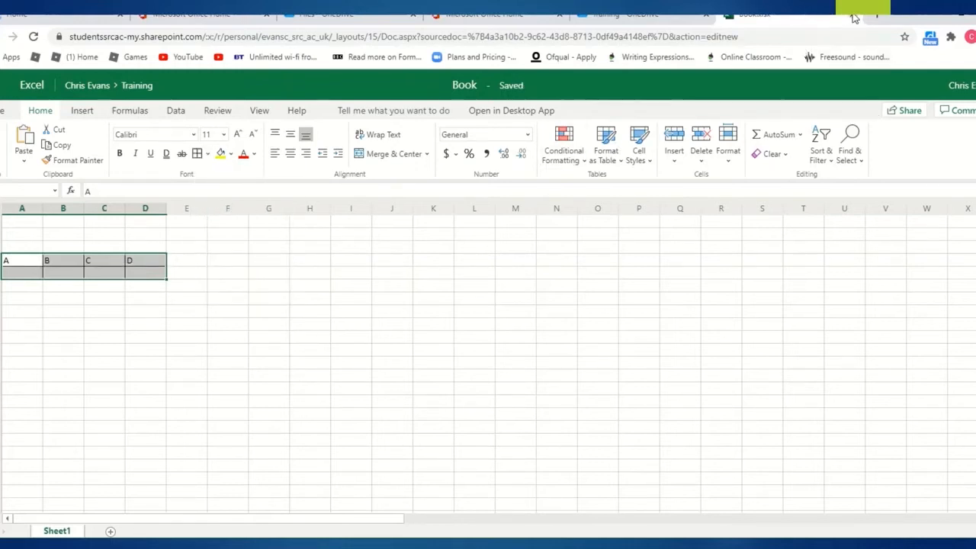
{"action": "left_click", "coordinate": [853, 15]}
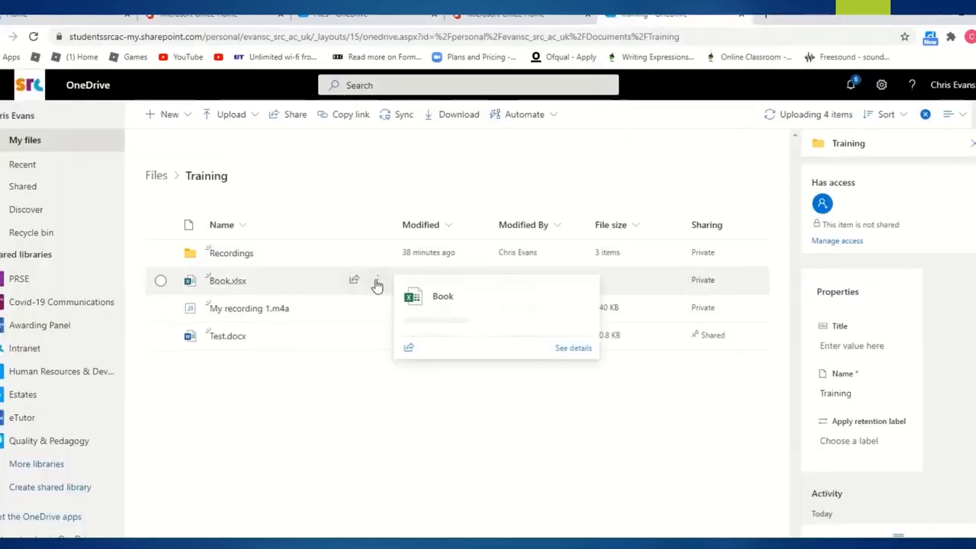
- Rename Book.xlsx in the Training folder as Test Book
{"action": "left_click", "coordinate": [376, 282]}
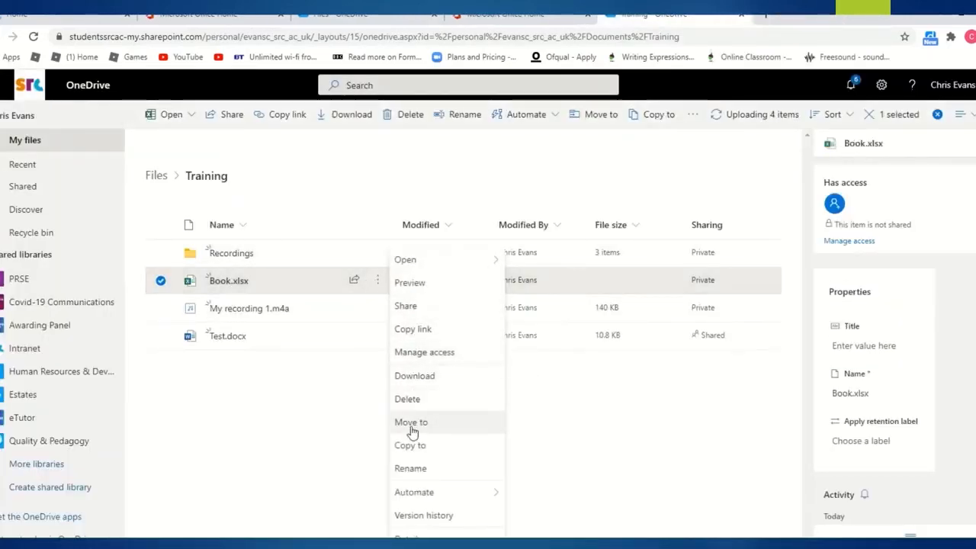
{"action": "left_click", "coordinate": [413, 468]}
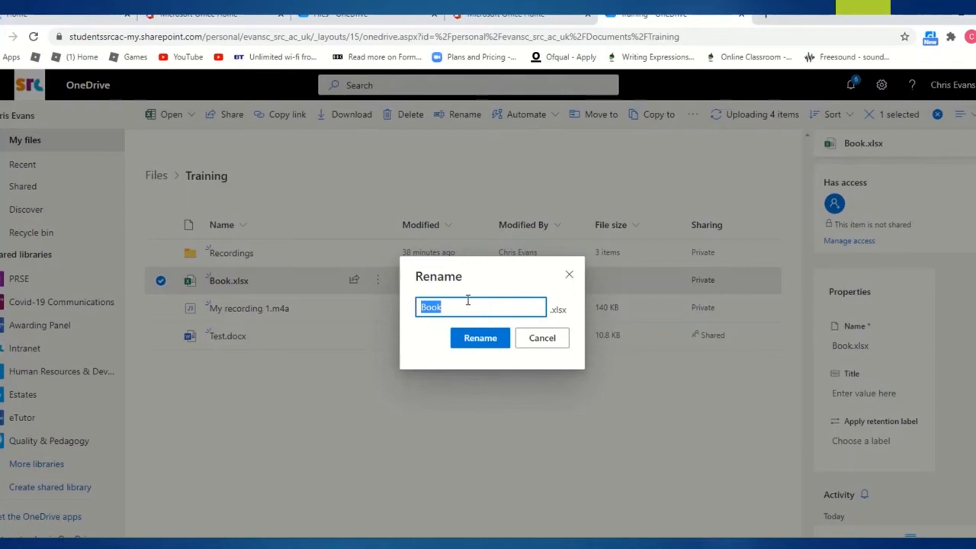
{"action": "type", "text": "Test"}
{"action": "key", "text": "Return"}
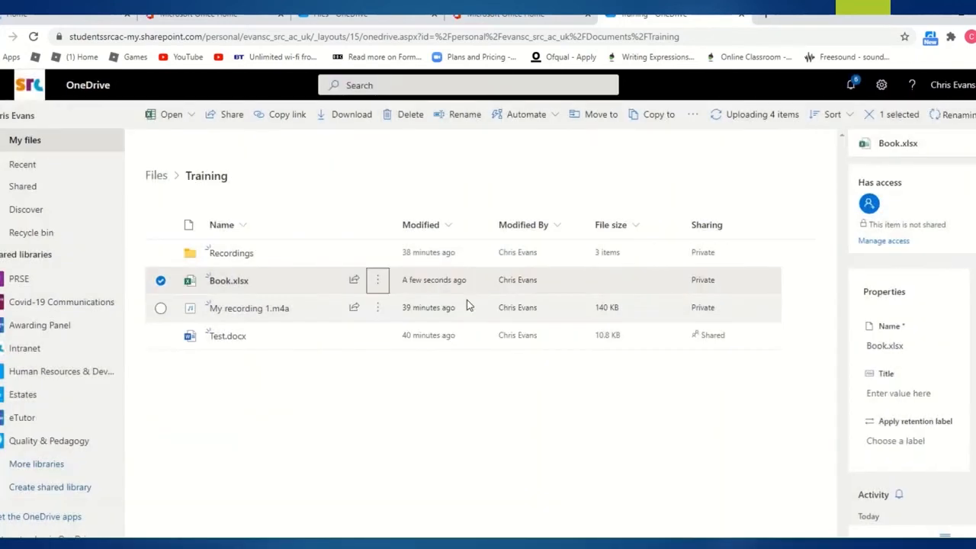
- Start sharing Test Book.xlsx and apply a link for Specific people with Allow editing turned on
{"action": "left_click", "coordinate": [377, 283]}
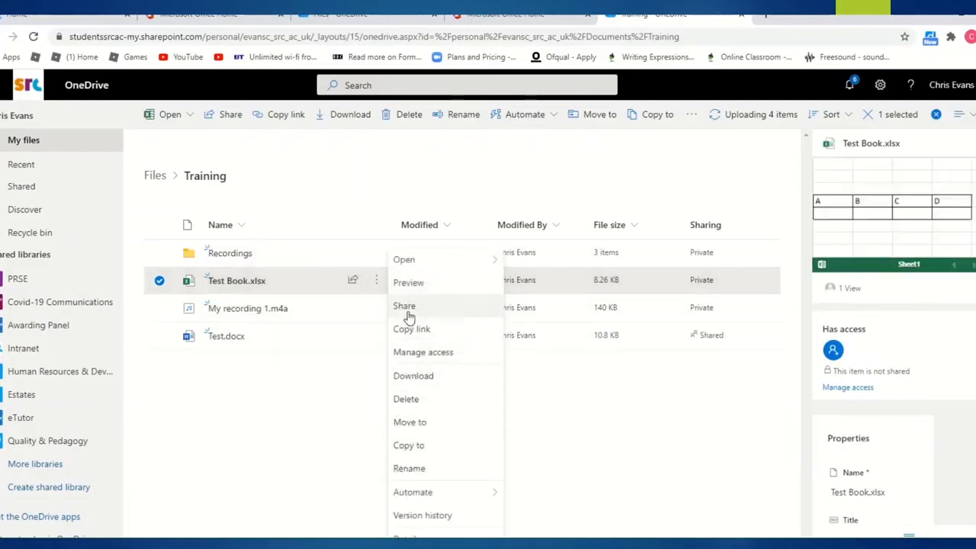
{"action": "left_click", "coordinate": [404, 307]}
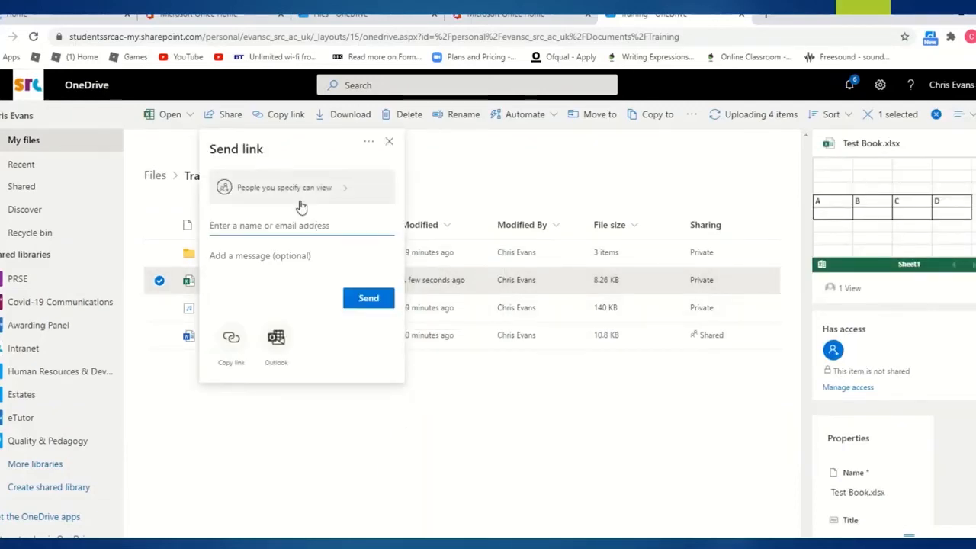
{"action": "left_click", "coordinate": [337, 192]}
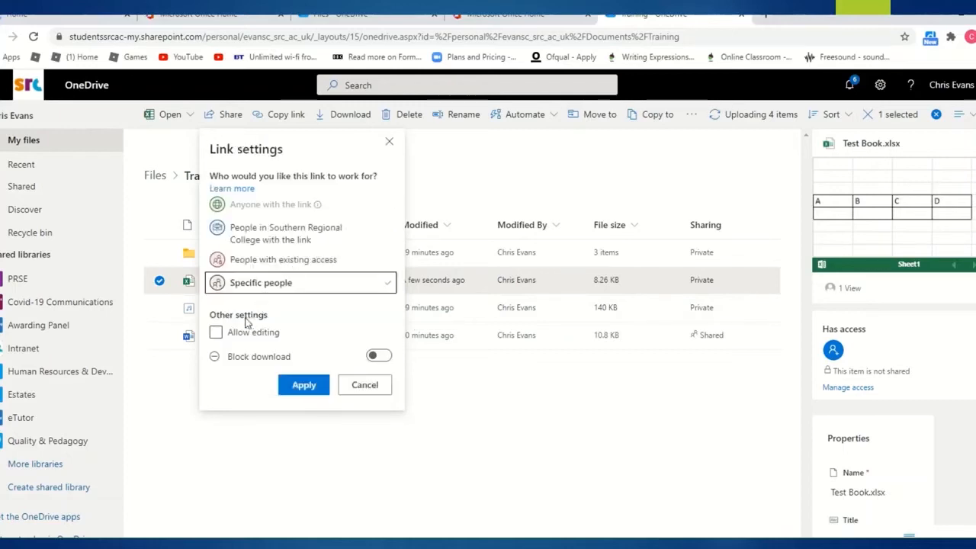
{"action": "left_click", "coordinate": [216, 331]}
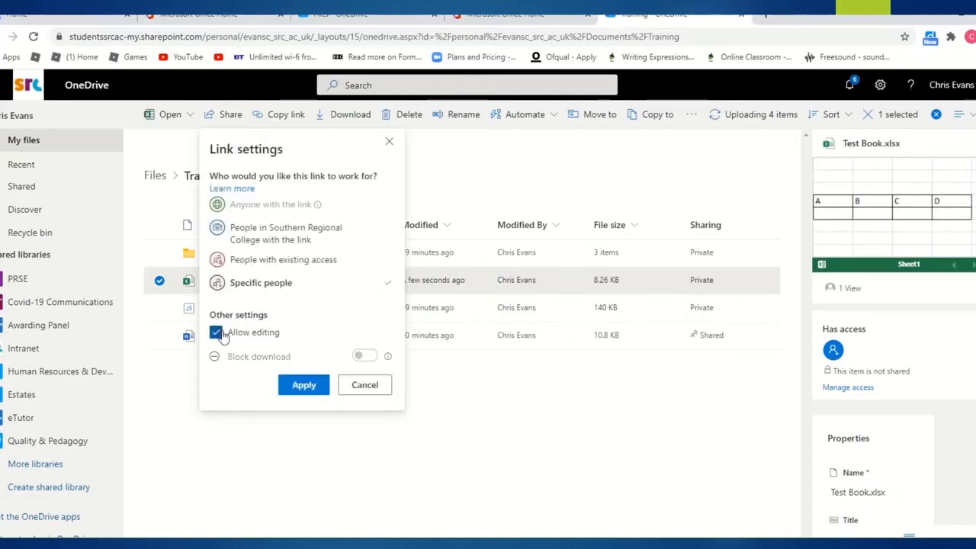
{"action": "left_click", "coordinate": [277, 284]}
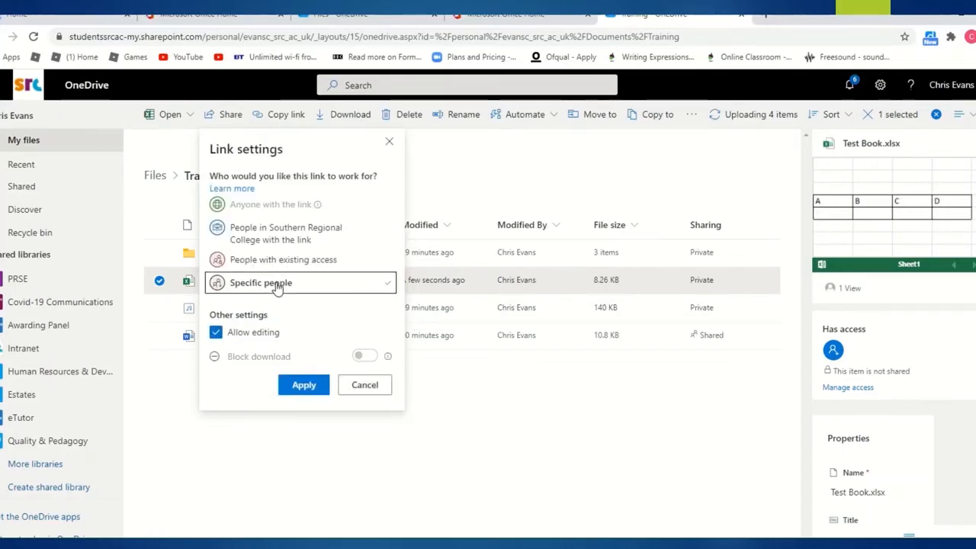
{"action": "left_click", "coordinate": [305, 385]}
- Add one colleague as the recipient of the Test Book.xlsx link and send it
{"action": "type", "text": "grain"}
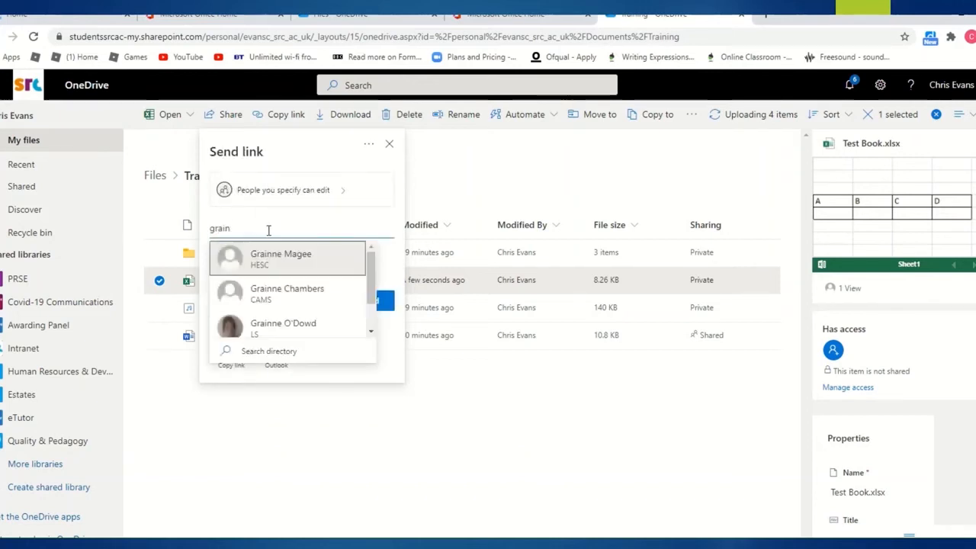
{"action": "left_click", "coordinate": [276, 254]}
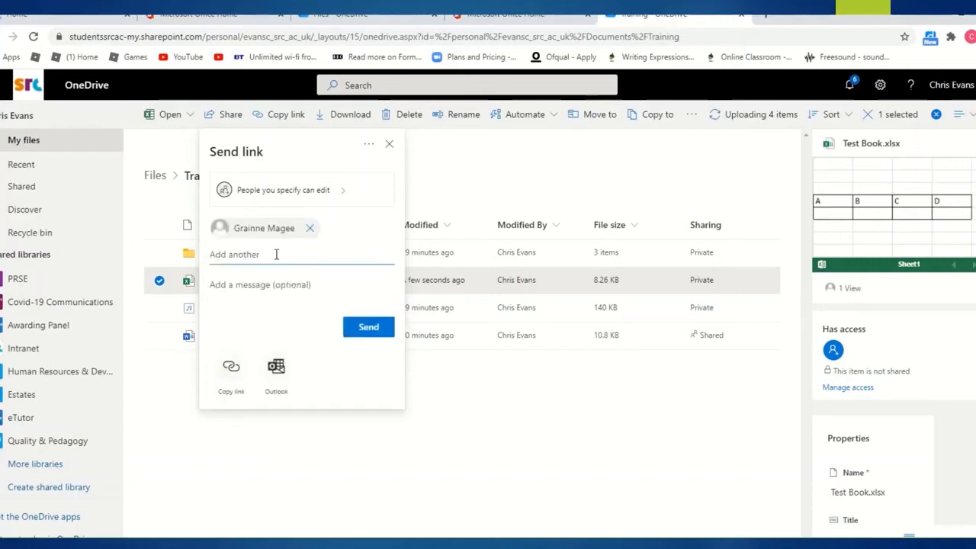
{"action": "left_click", "coordinate": [359, 329]}
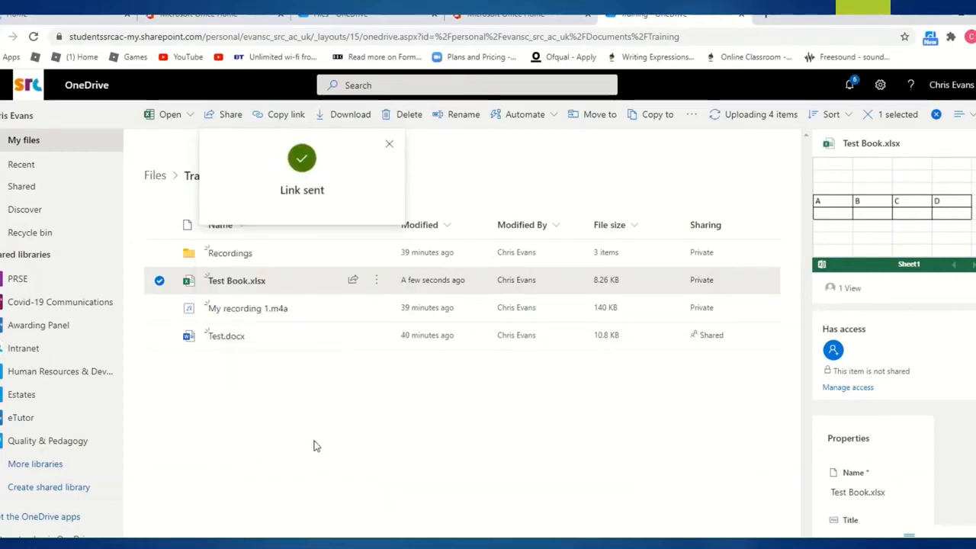
- Open Test Book.xlsx in the browser and watch the colleague's live edits to the table, keeping an empty cell selected
{"action": "left_click", "coordinate": [251, 282]}
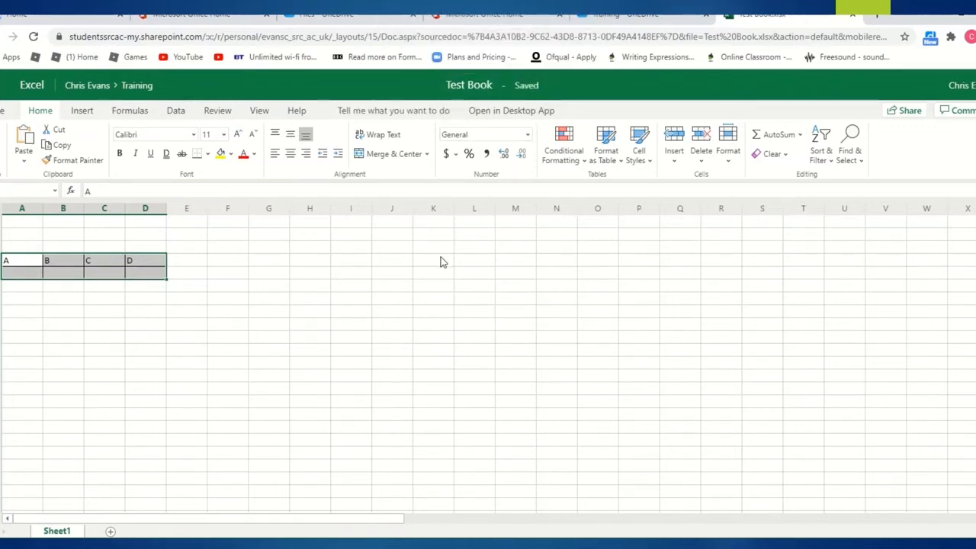
{"action": "mouse_move", "coordinate": [415, 23]}
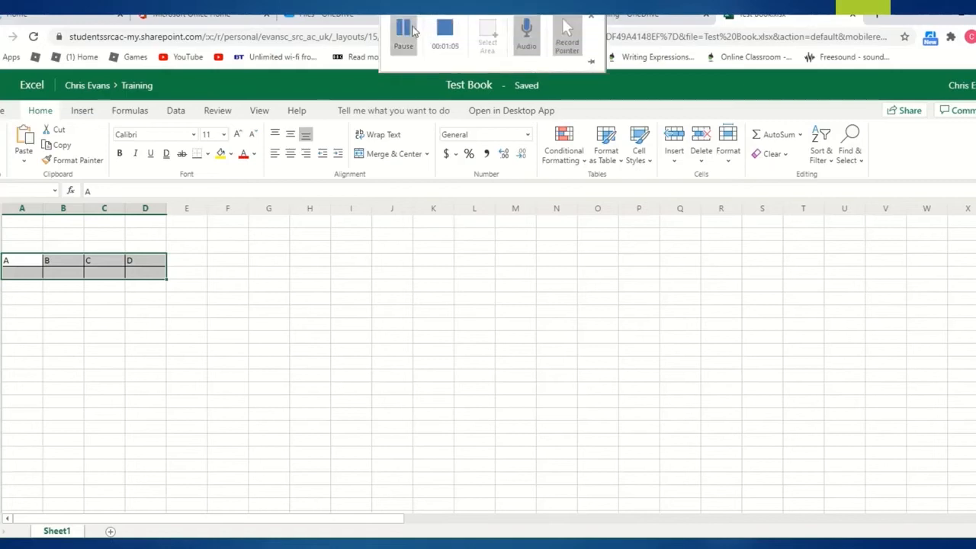
{"action": "left_click", "coordinate": [553, 352]}
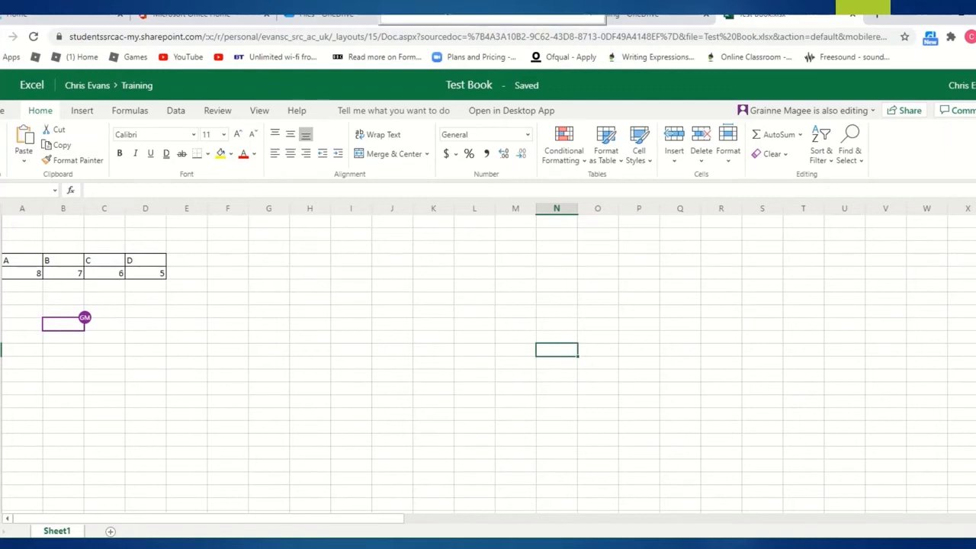
{"action": "mouse_move", "coordinate": [446, 30]}
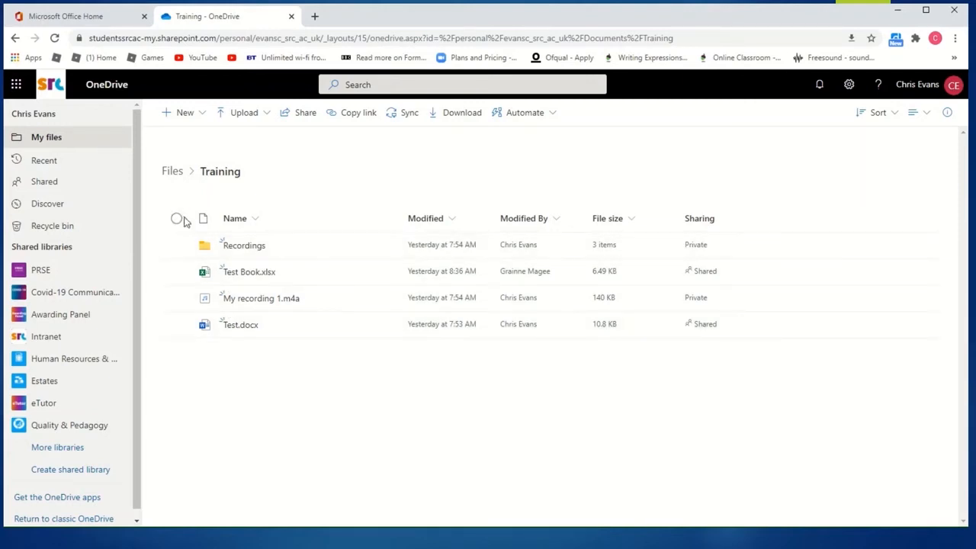
- Download Test Book.xlsx from the Training folder, check the options for the downloaded file, and clear the selection
{"action": "left_click", "coordinate": [176, 273]}
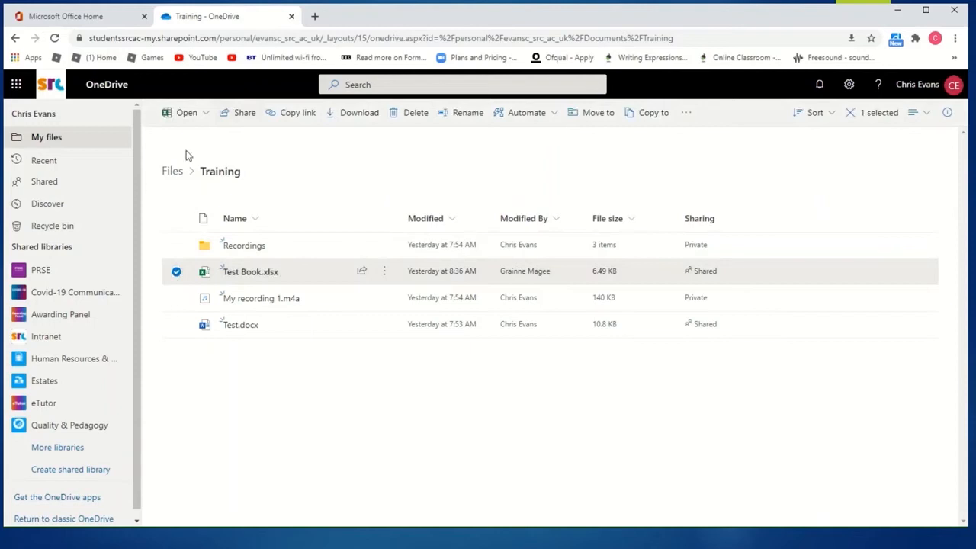
{"action": "left_click", "coordinate": [361, 116]}
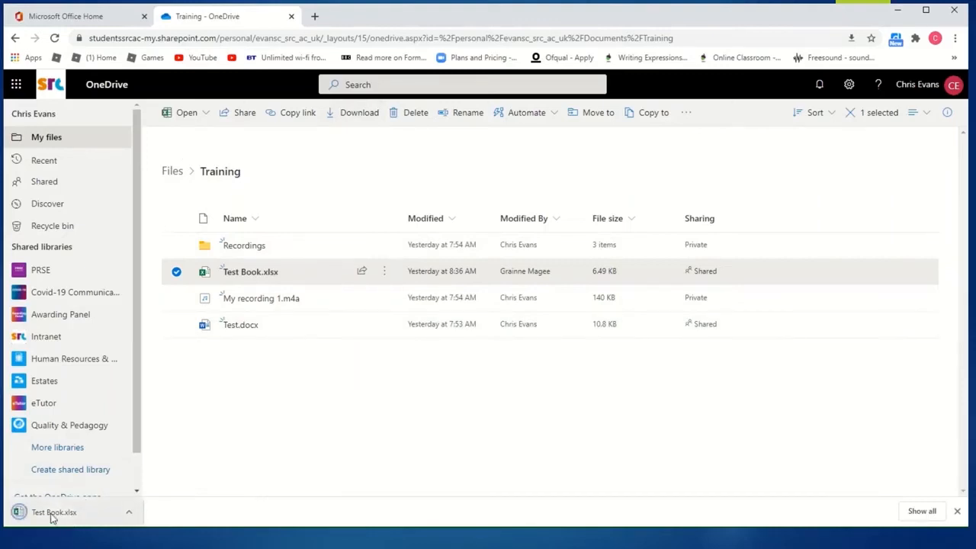
{"action": "left_click", "coordinate": [130, 515]}
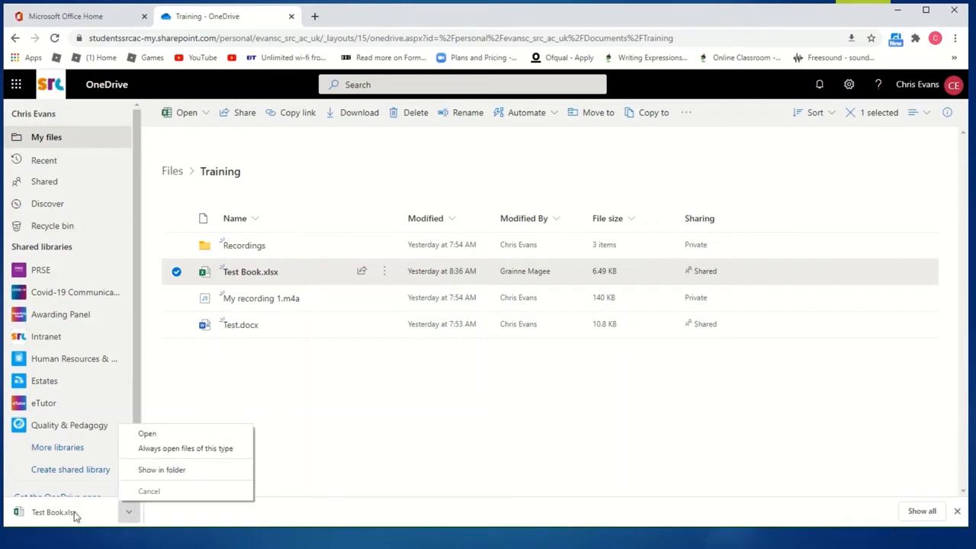
{"action": "left_click", "coordinate": [388, 453]}
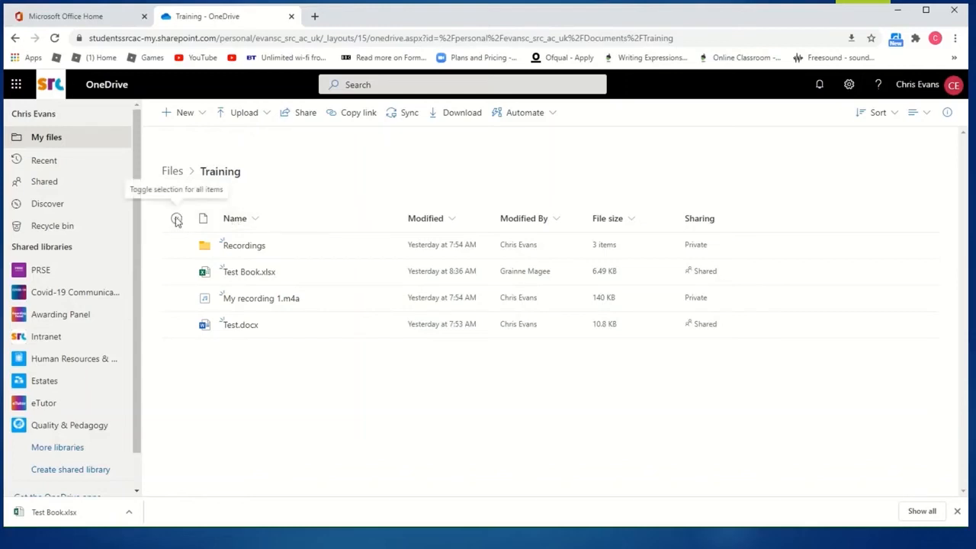
- Download the Recordings folder, My recording 1.m4a and Test.docx together, leaving out Test Book.xlsx
{"action": "left_click", "coordinate": [176, 219]}
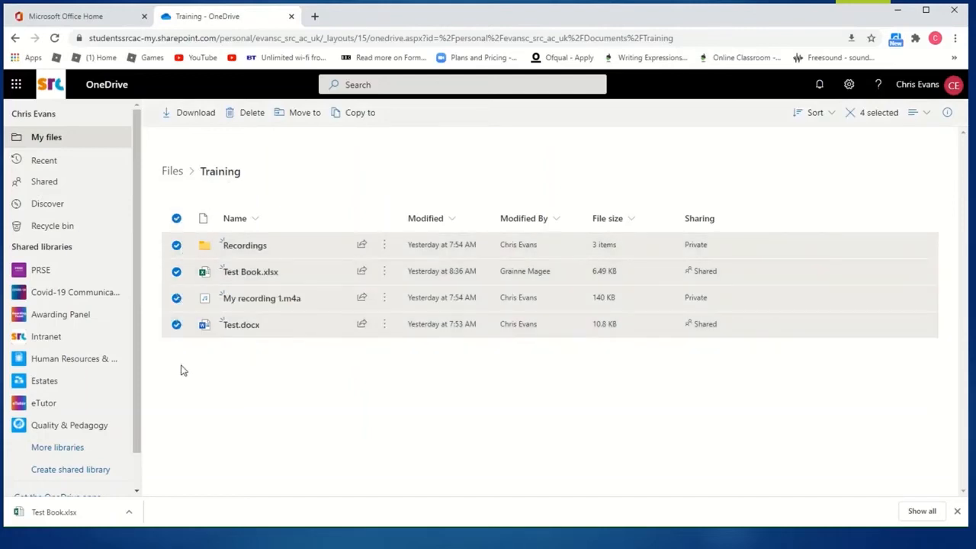
{"action": "left_click", "coordinate": [176, 273]}
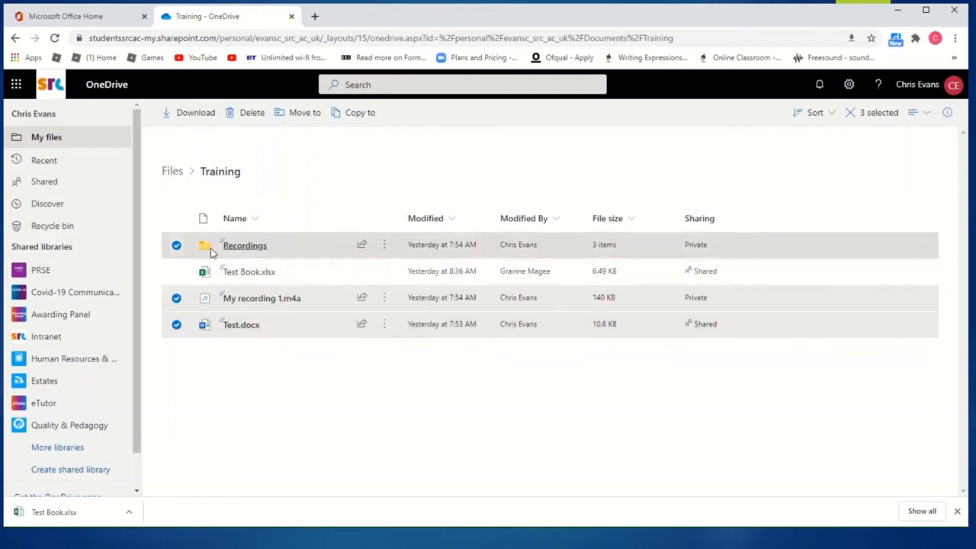
{"action": "left_click", "coordinate": [192, 114]}
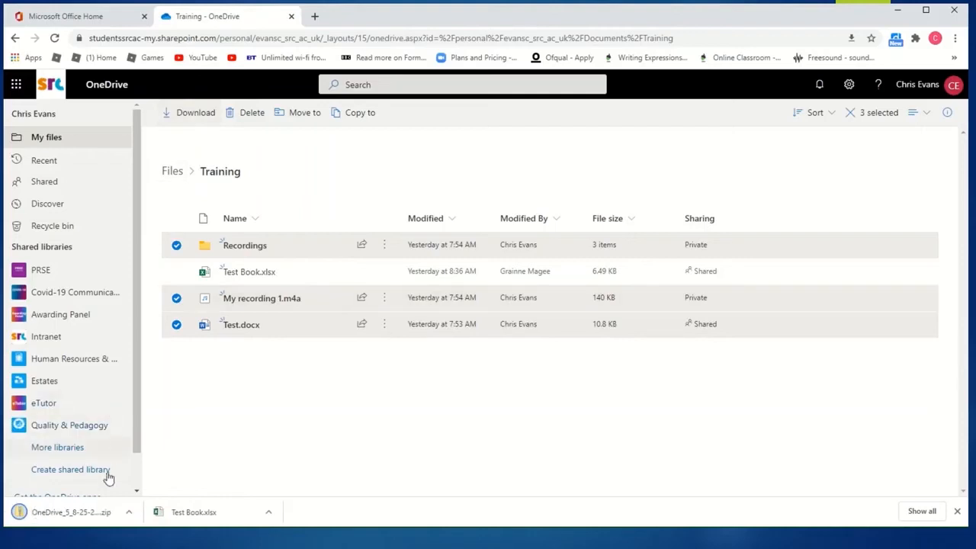
- Show the downloaded zip archive in the Downloads folder and open it
{"action": "left_click", "coordinate": [129, 514]}
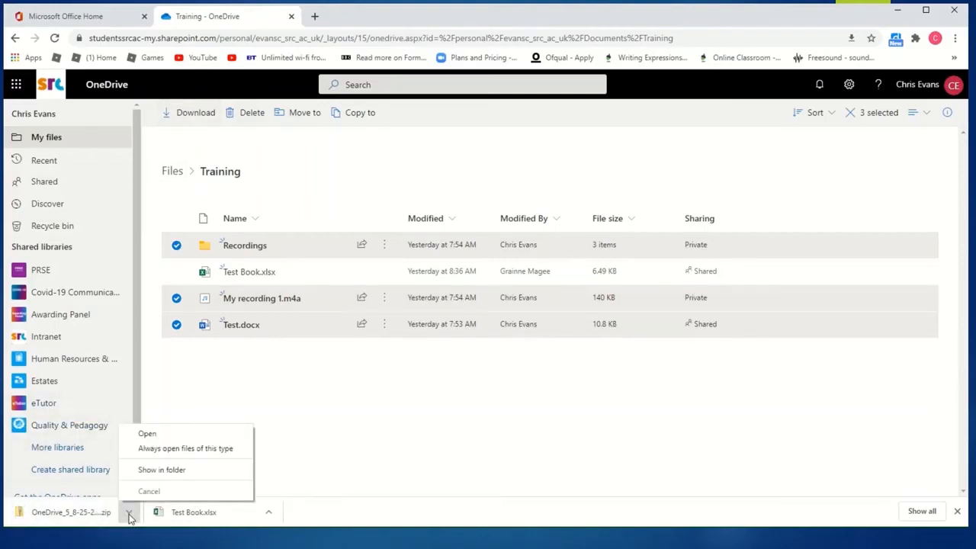
{"action": "left_click", "coordinate": [149, 470]}
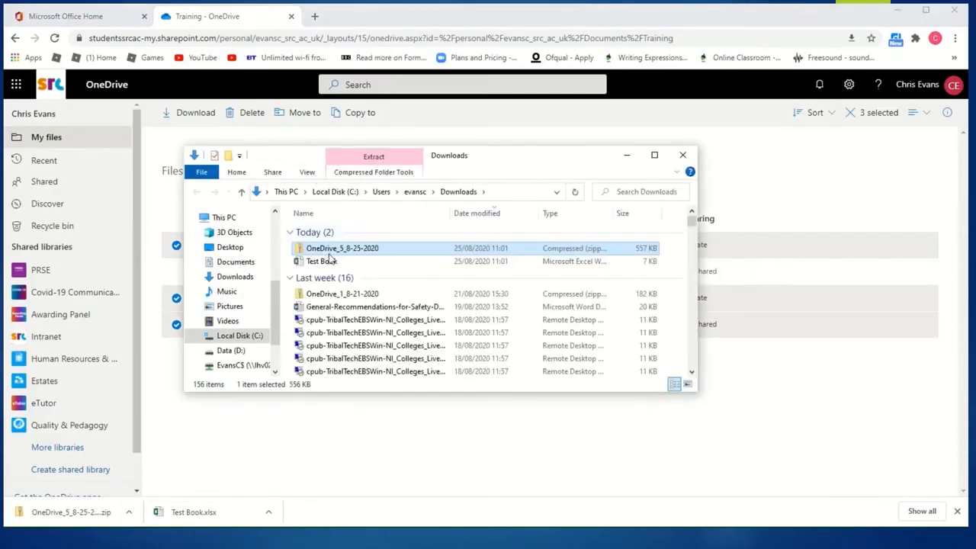
{"action": "double_click", "coordinate": [332, 251]}
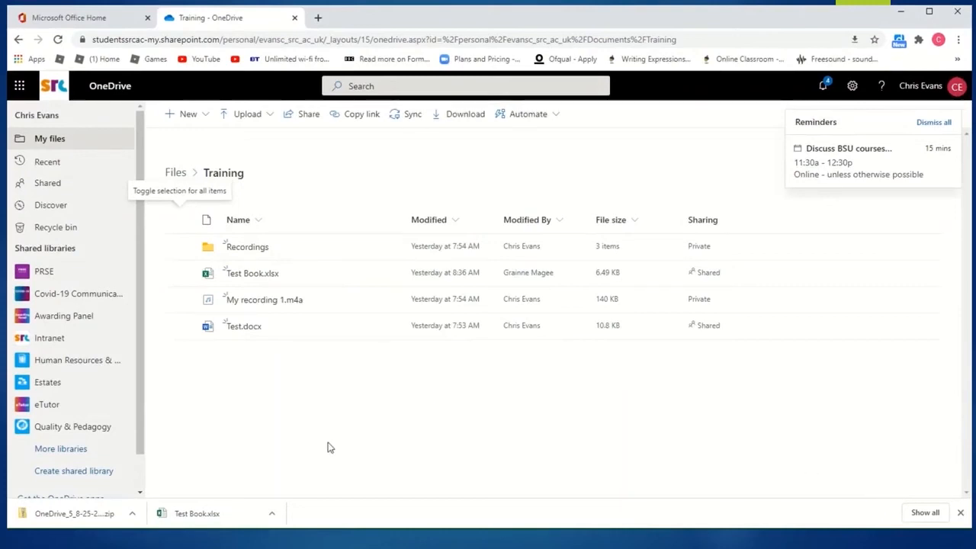
- Dismiss the calendar reminder and sort the contents of the Training folder by Type
{"action": "left_click", "coordinate": [958, 125]}
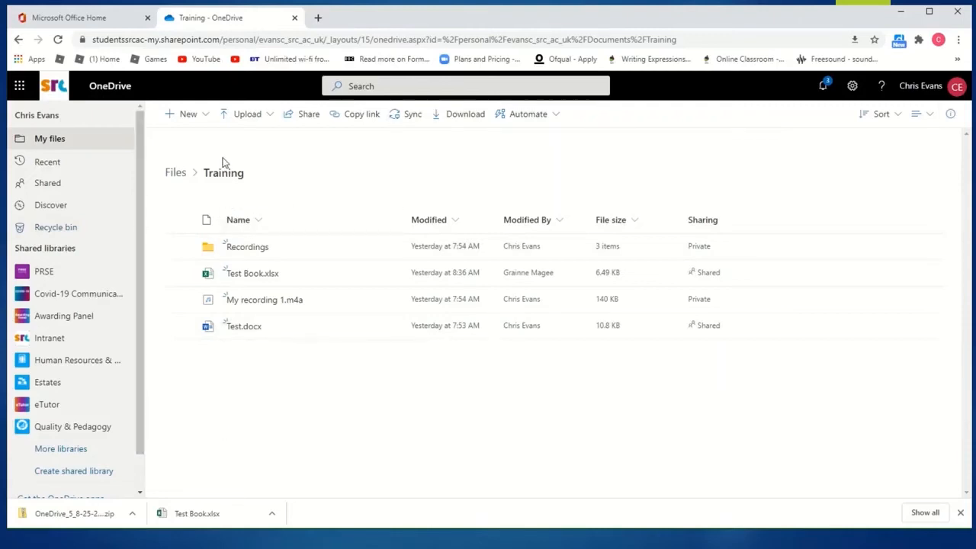
{"action": "left_click", "coordinate": [898, 115]}
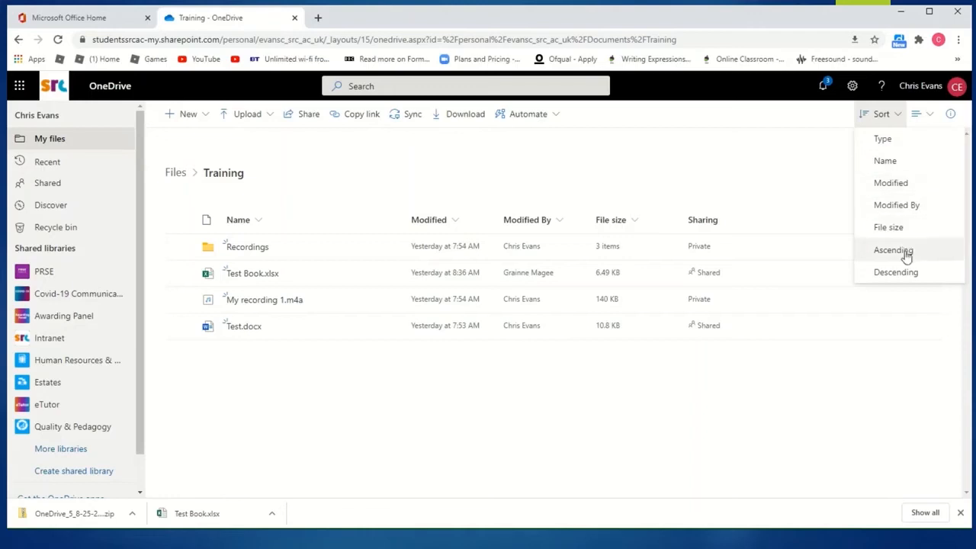
{"action": "left_click", "coordinate": [895, 143]}
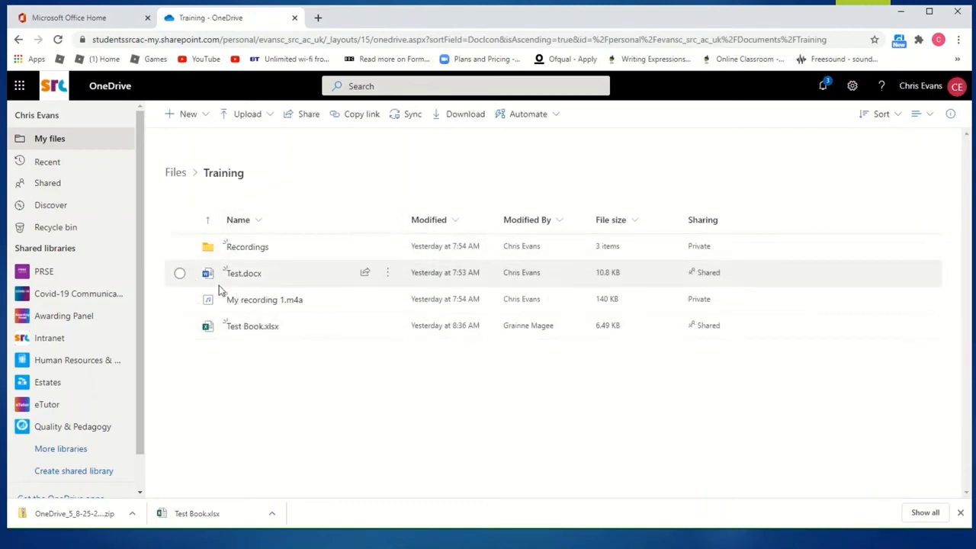
- Open the Unit 10 Human Resource Management folder from My files and sort its files by Name, followed by Type
{"action": "left_click", "coordinate": [59, 139]}
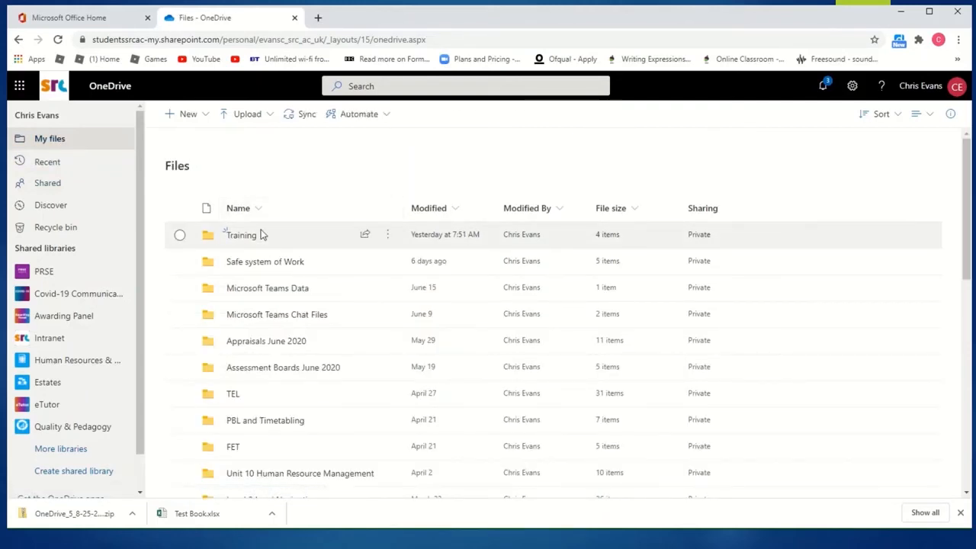
{"action": "scroll", "coordinate": [310, 297], "scroll_direction": "down", "scroll_amount": 2}
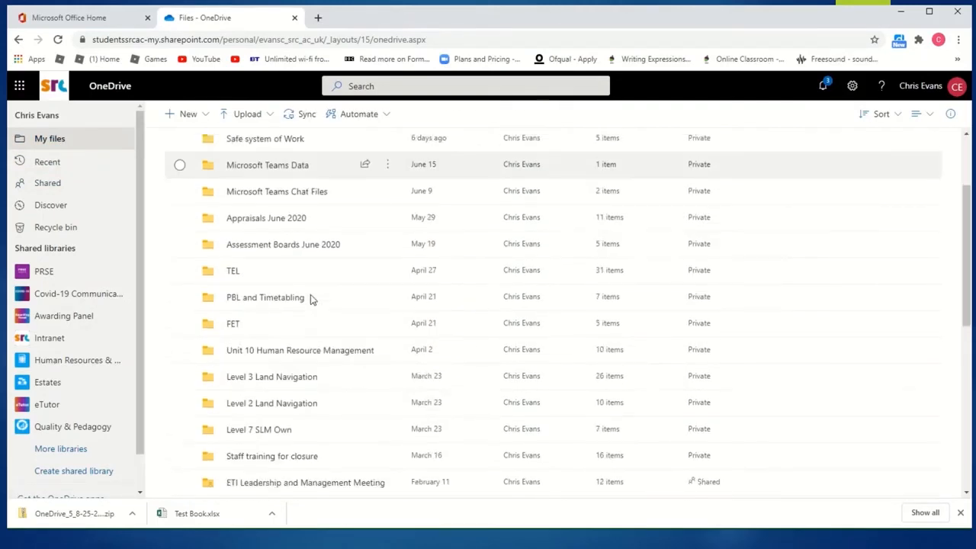
{"action": "left_click", "coordinate": [317, 351]}
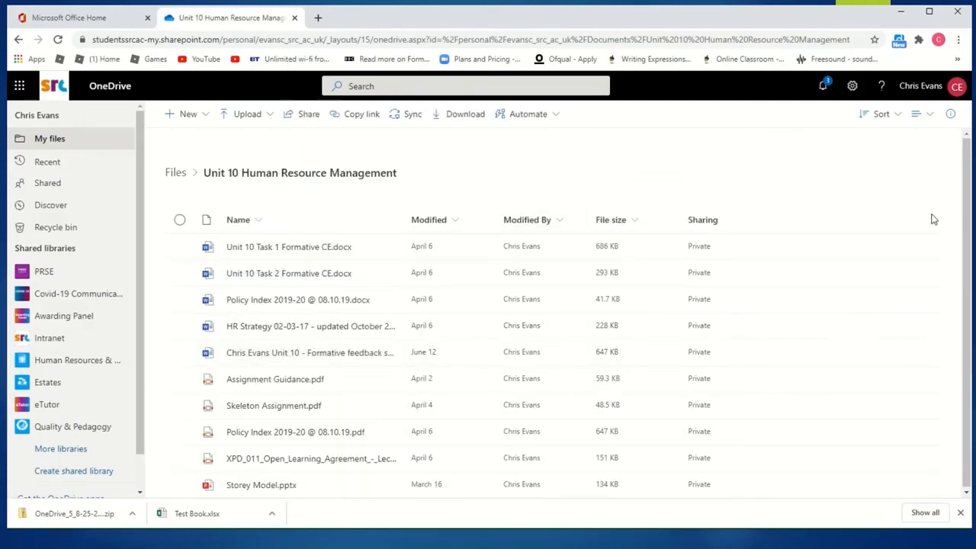
{"action": "left_click", "coordinate": [897, 116]}
{"action": "left_click", "coordinate": [904, 160]}
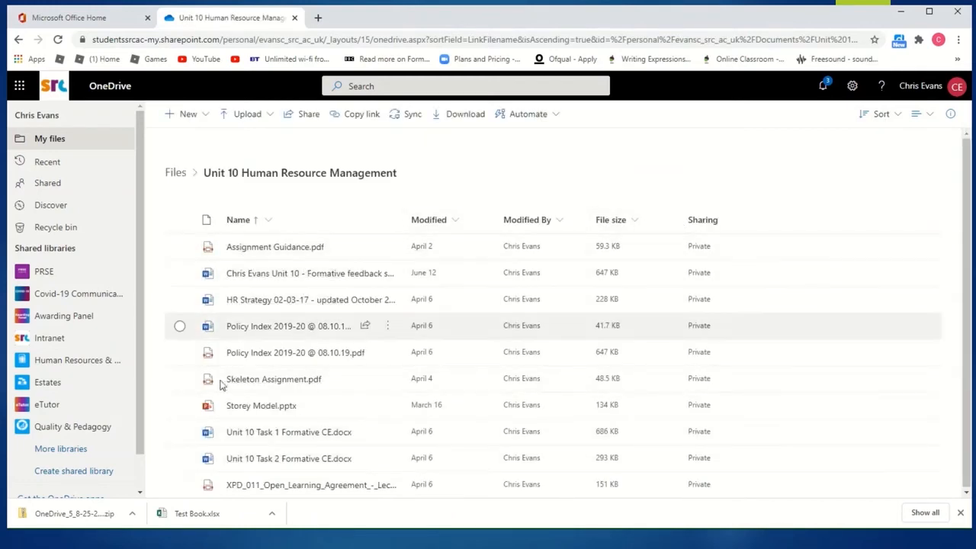
{"action": "left_click", "coordinate": [901, 114]}
{"action": "left_click", "coordinate": [891, 140]}
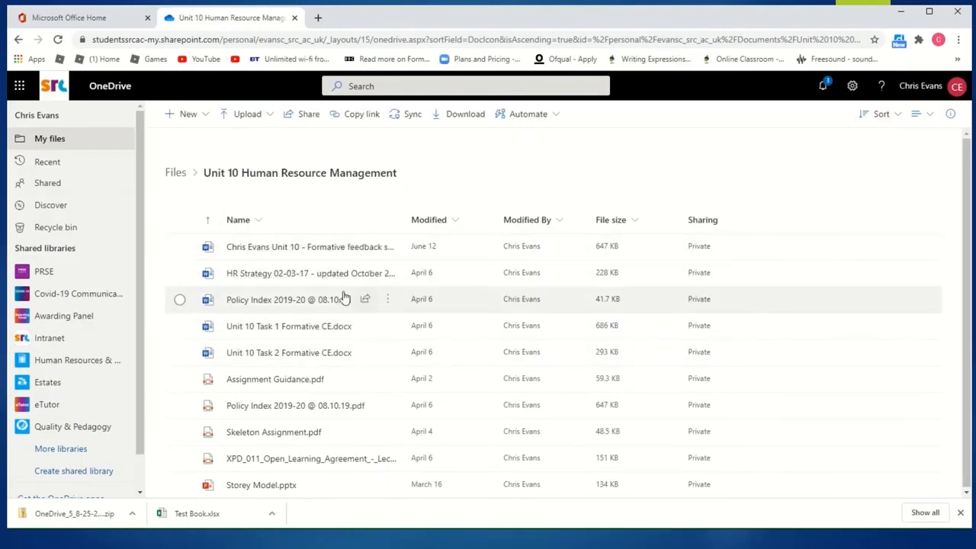
- Return to the Training folder and try the Compact List and Tiles views before restoring the List view
{"action": "left_click", "coordinate": [43, 140]}
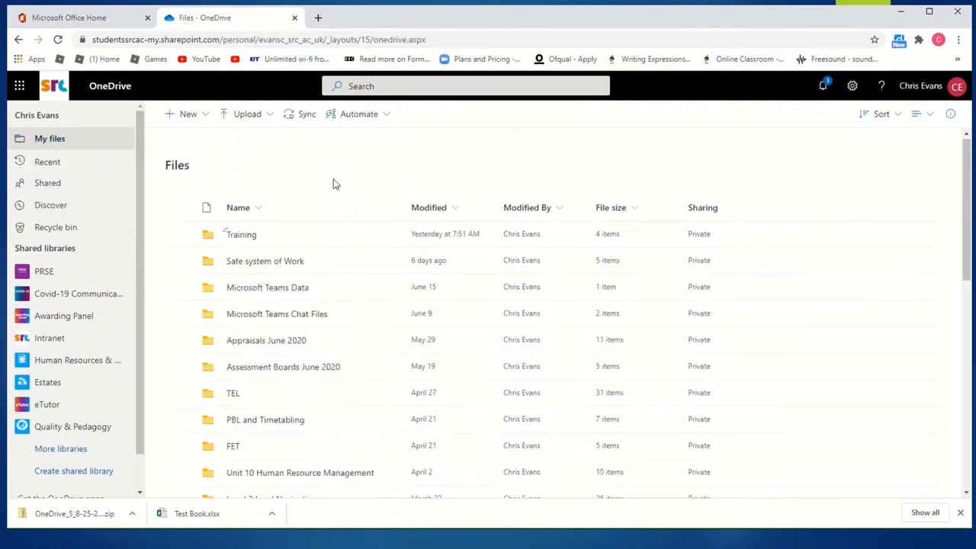
{"action": "left_click", "coordinate": [238, 234]}
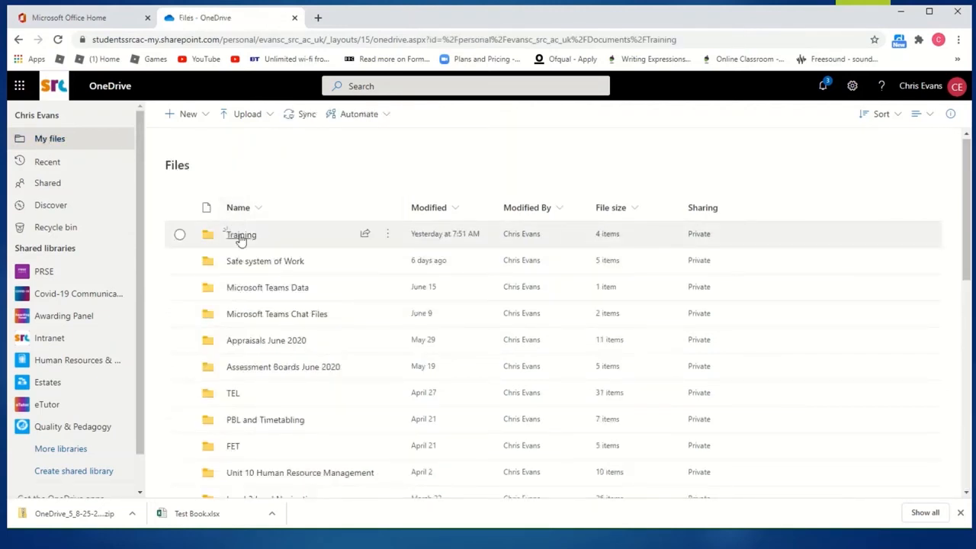
{"action": "left_click", "coordinate": [932, 115]}
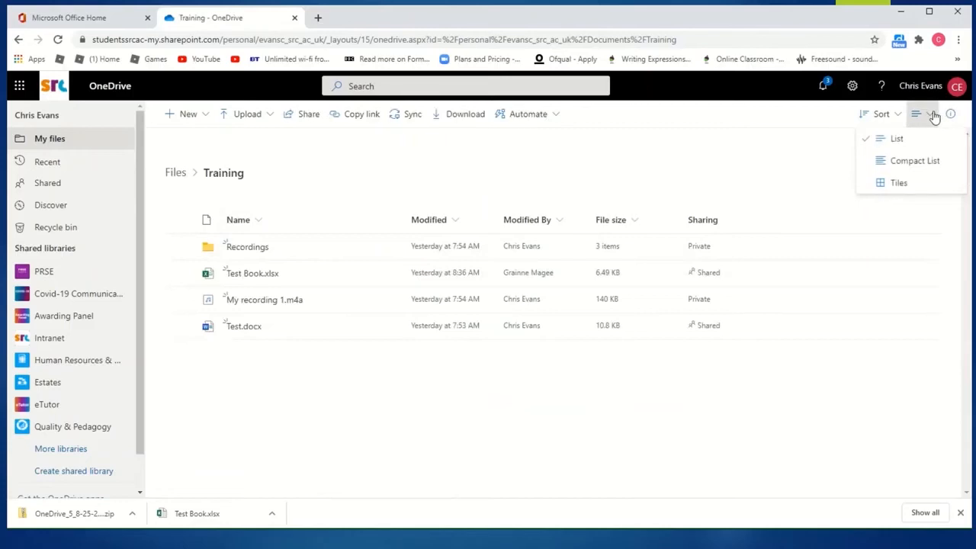
{"action": "left_click", "coordinate": [904, 161]}
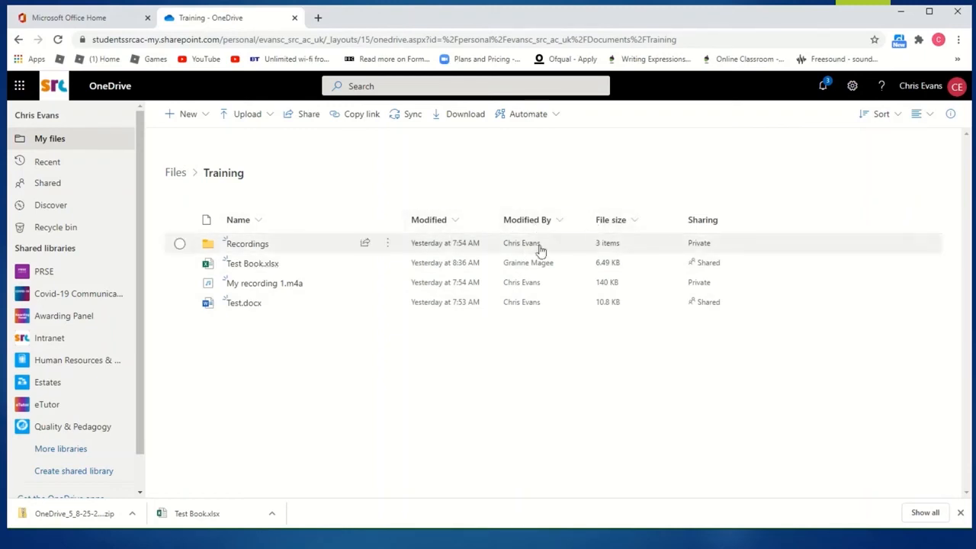
{"action": "left_click", "coordinate": [930, 114]}
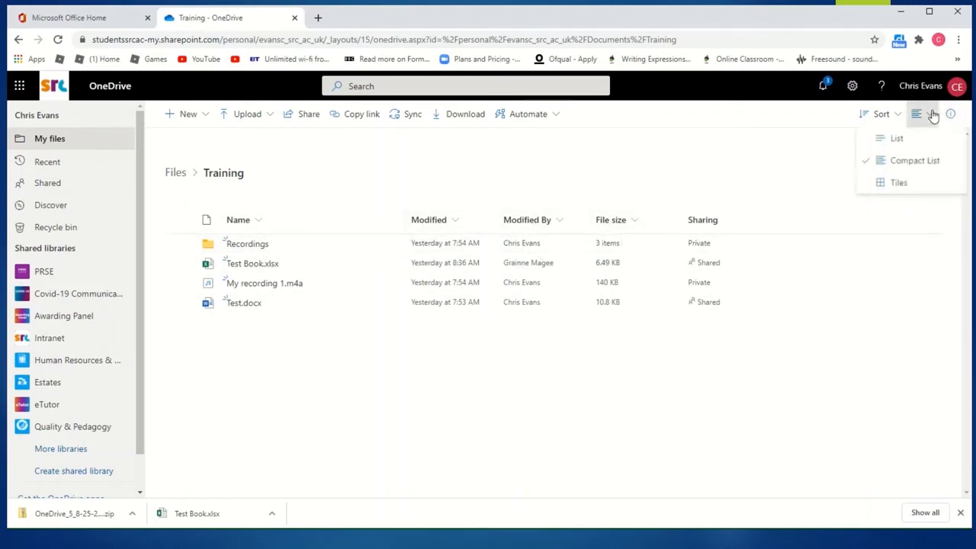
{"action": "left_click", "coordinate": [920, 186]}
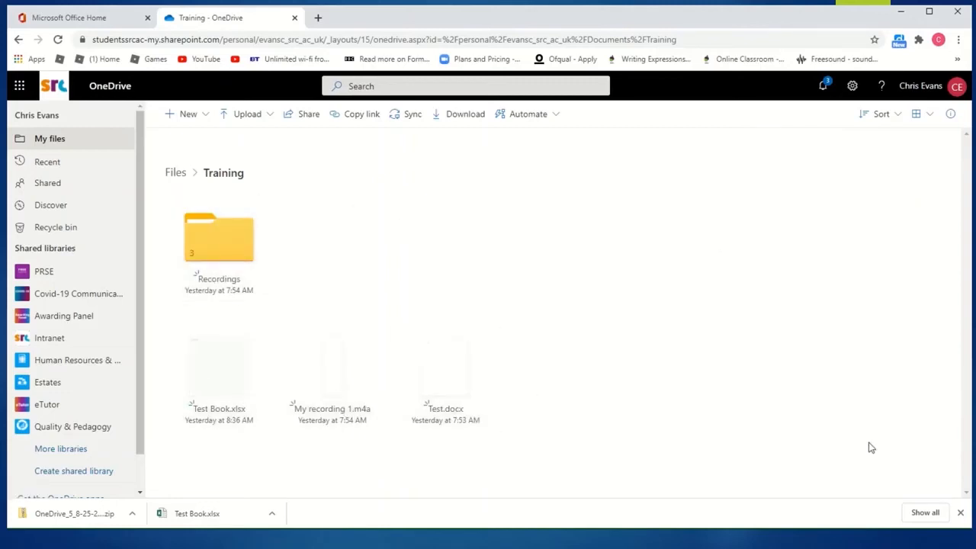
{"action": "left_click", "coordinate": [928, 113]}
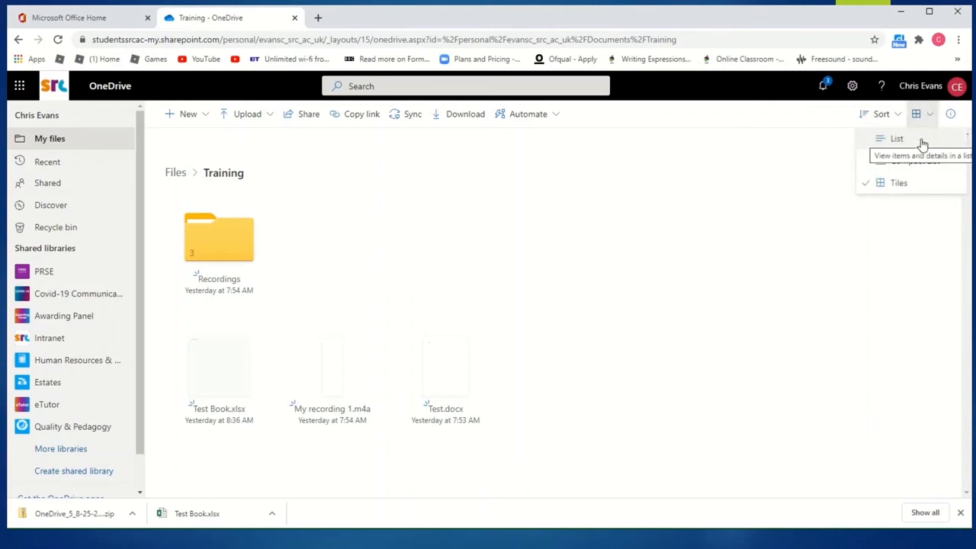
{"action": "left_click", "coordinate": [905, 141]}
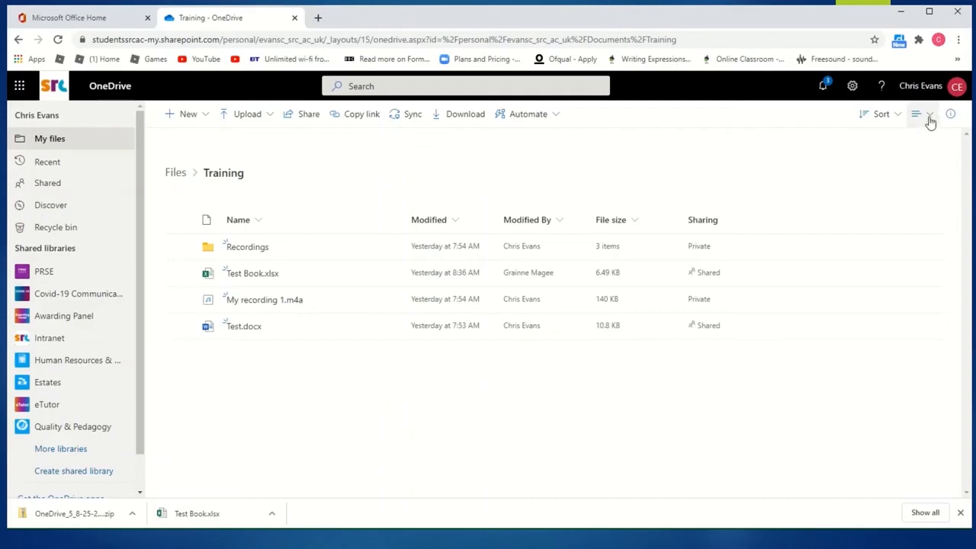
- Return to My files and look through the full list of folders and files
{"action": "left_click", "coordinate": [930, 122]}
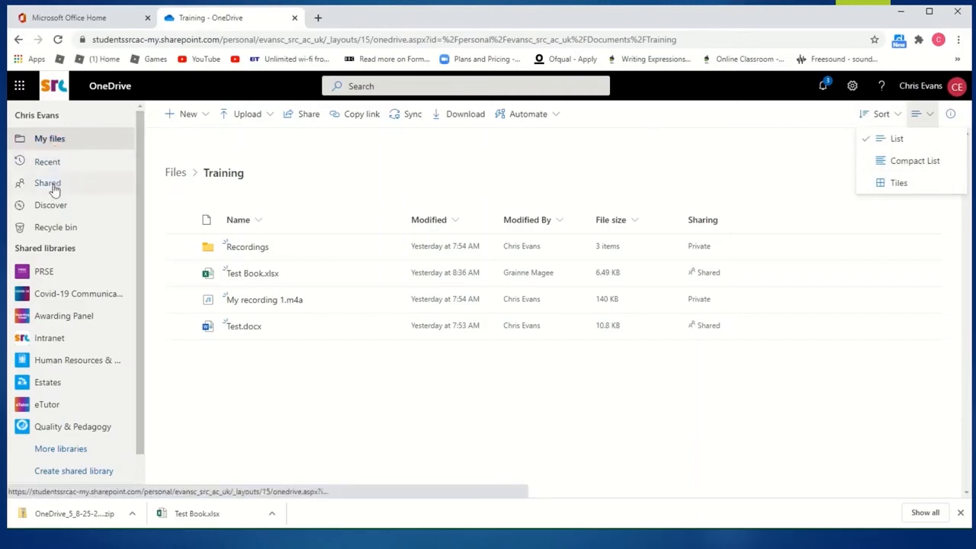
{"action": "left_click", "coordinate": [42, 144]}
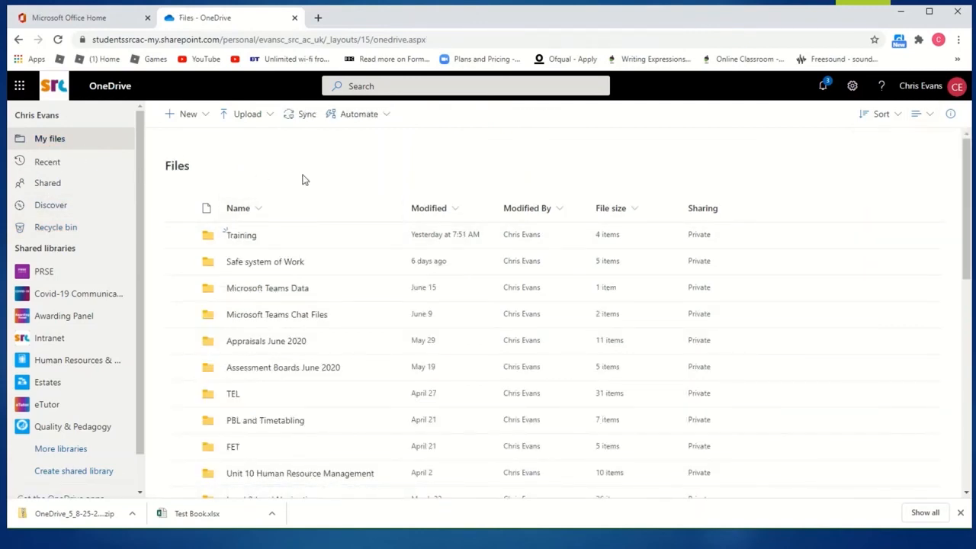
{"action": "scroll", "coordinate": [302, 179], "scroll_direction": "down", "scroll_amount": 1}
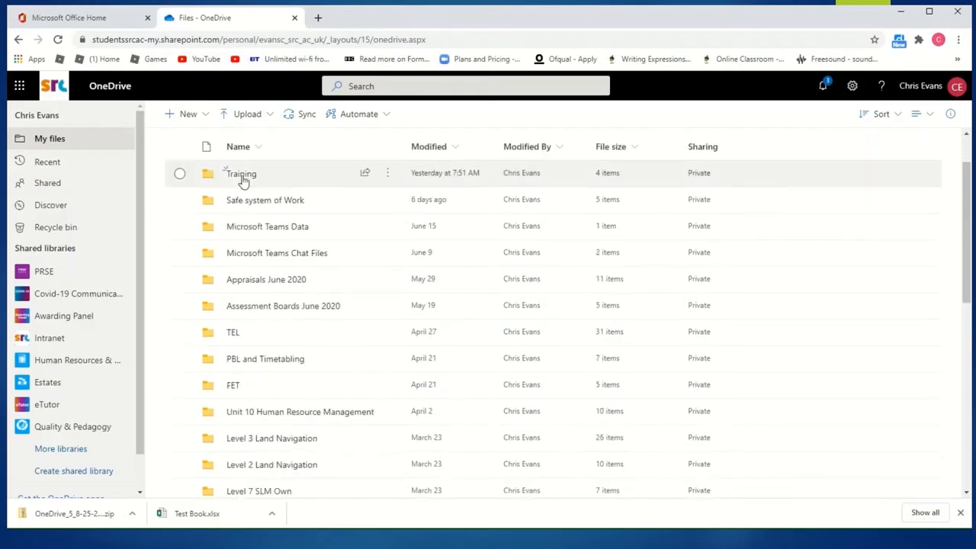
{"action": "scroll", "coordinate": [234, 186], "scroll_direction": "down", "scroll_amount": 6}
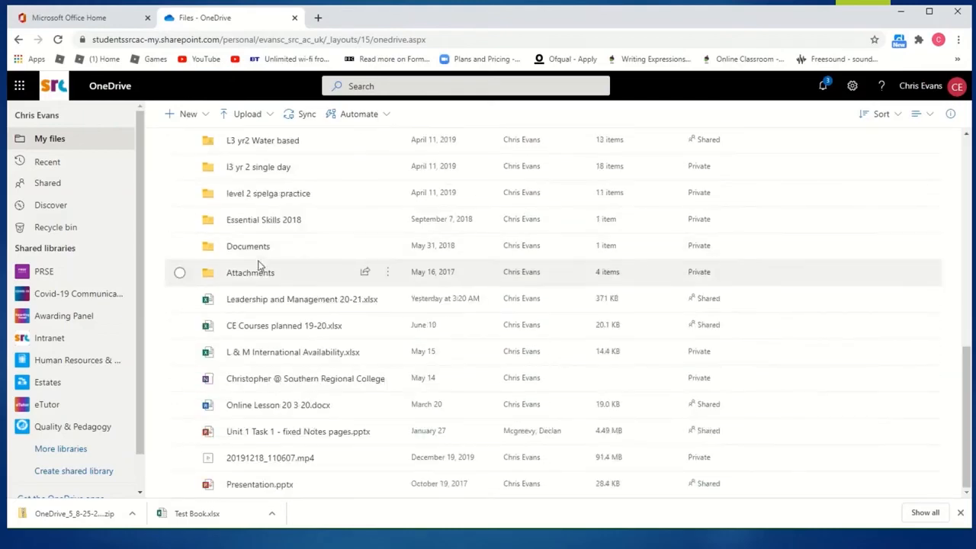
{"action": "scroll", "coordinate": [257, 266], "scroll_direction": "up", "scroll_amount": 7}
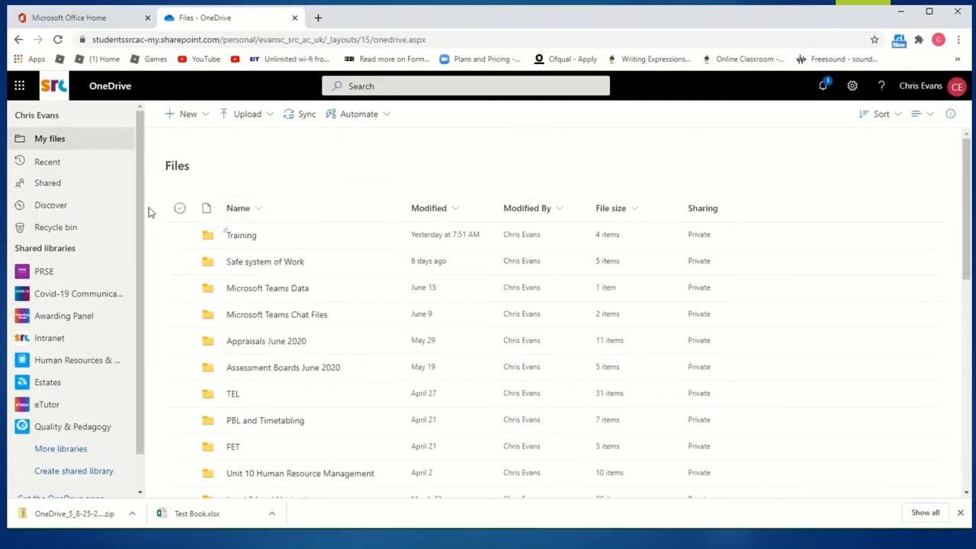
- Look through the Recent files and the Shared section, including the files shared by this account
{"action": "left_click", "coordinate": [46, 161]}
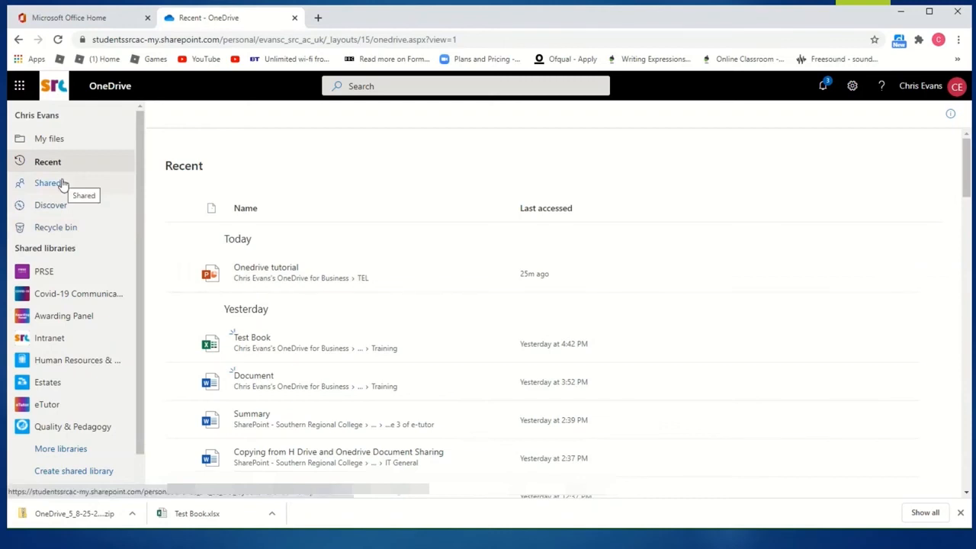
{"action": "left_click", "coordinate": [63, 184]}
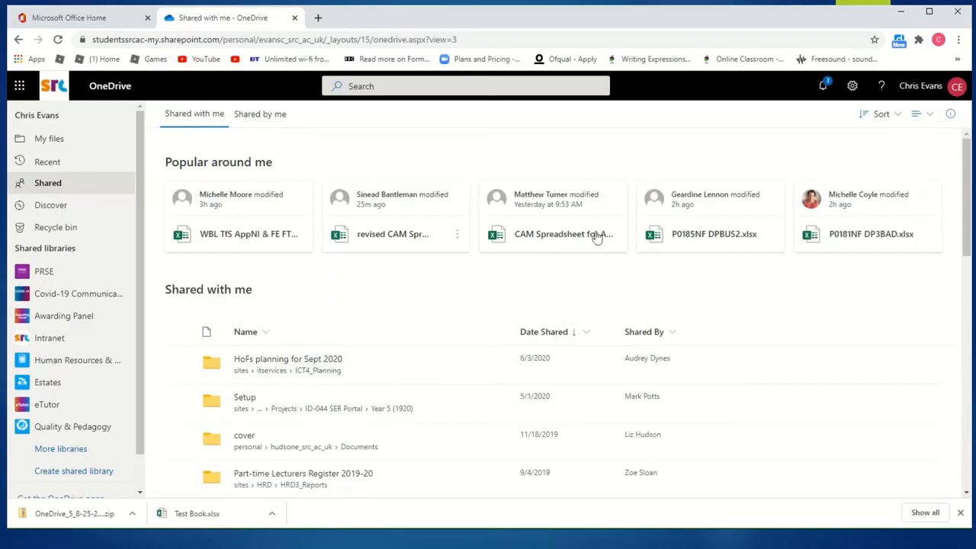
{"action": "left_click", "coordinate": [252, 122]}
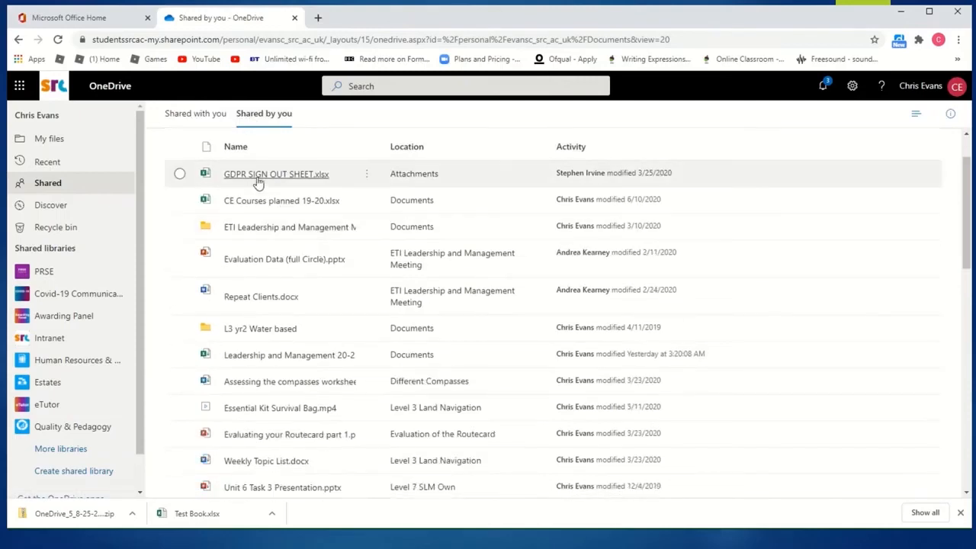
{"action": "scroll", "coordinate": [633, 172], "scroll_direction": "down", "scroll_amount": 1}
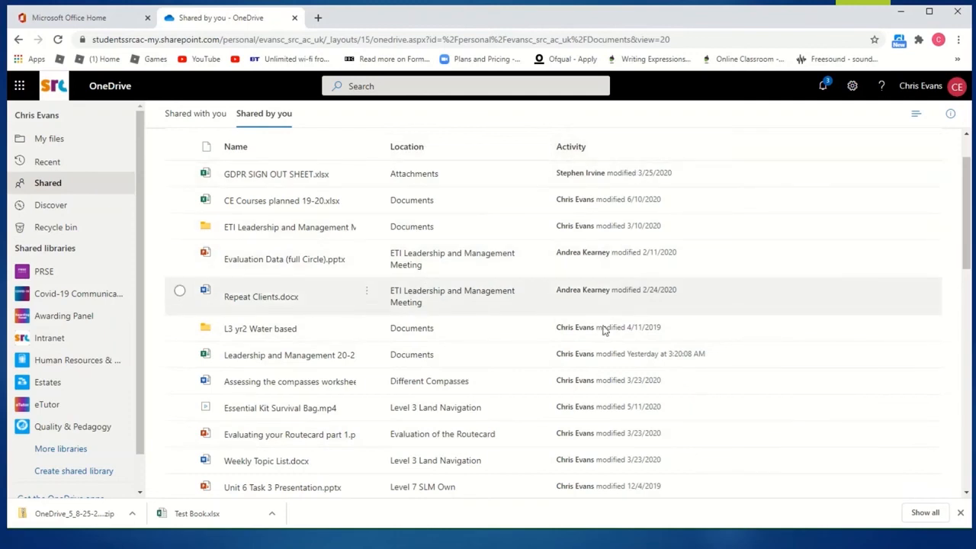
{"action": "scroll", "coordinate": [338, 254], "scroll_direction": "up", "scroll_amount": 1}
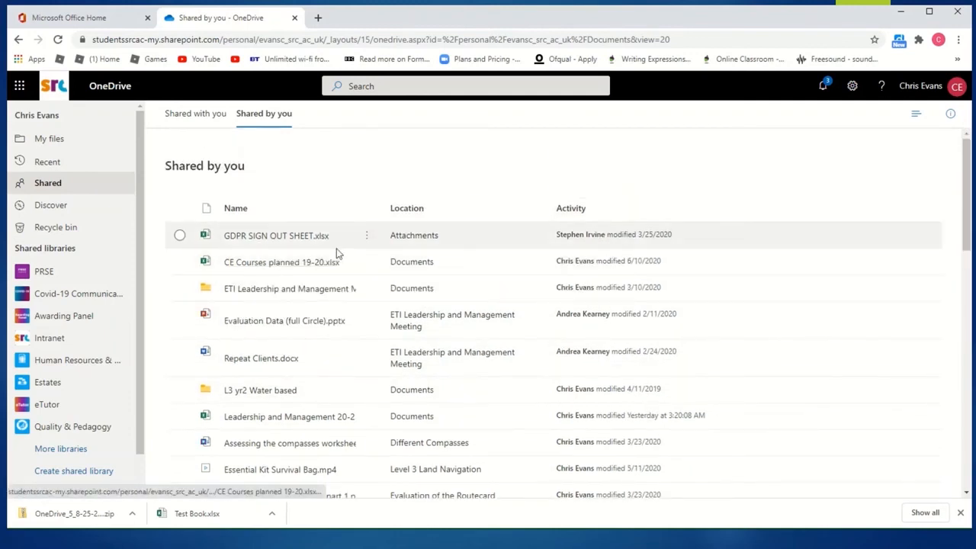
- View the relevant items under Discover and check the contents of the Recycle bin
{"action": "left_click", "coordinate": [50, 207]}
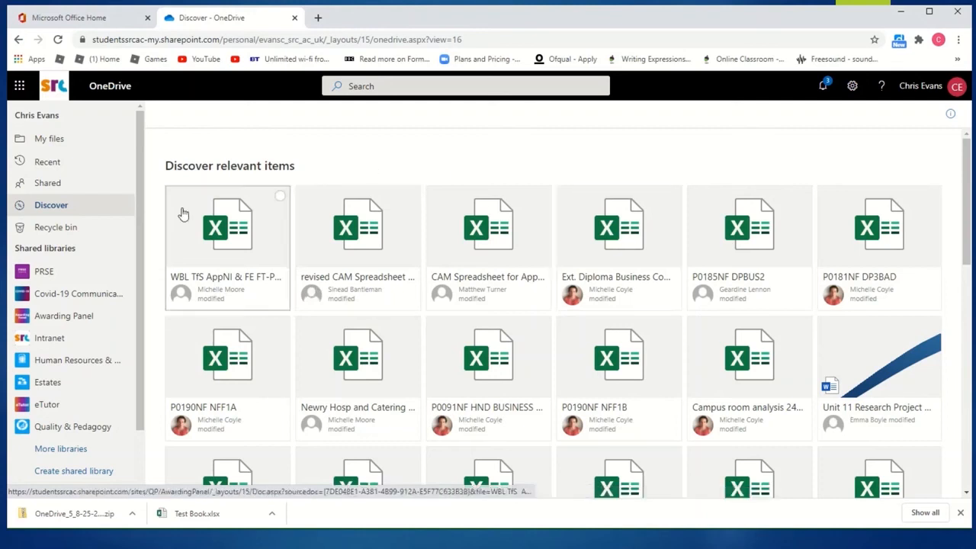
{"action": "left_click", "coordinate": [71, 231]}
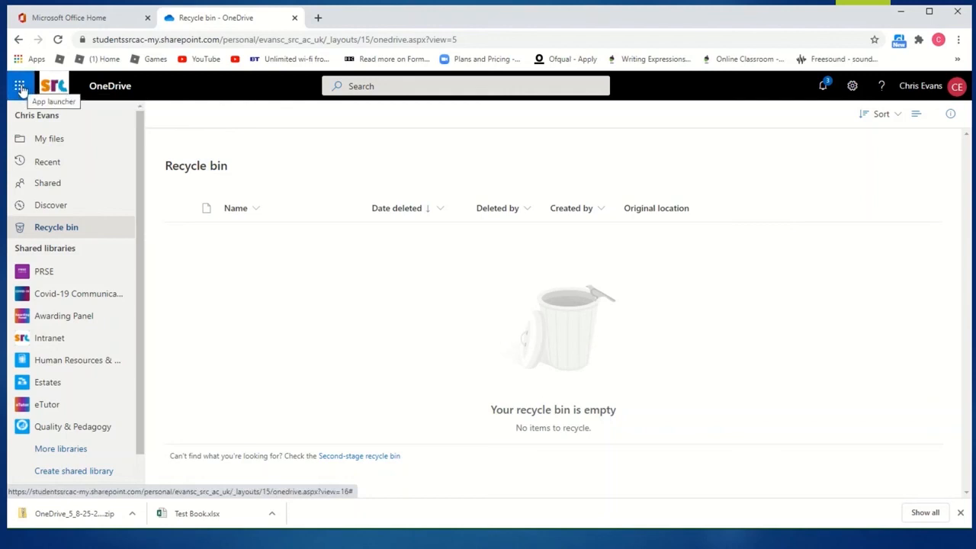
- Look through the apps and recent documents in the app launcher and open the Office 365 home page
{"action": "left_click", "coordinate": [21, 87]}
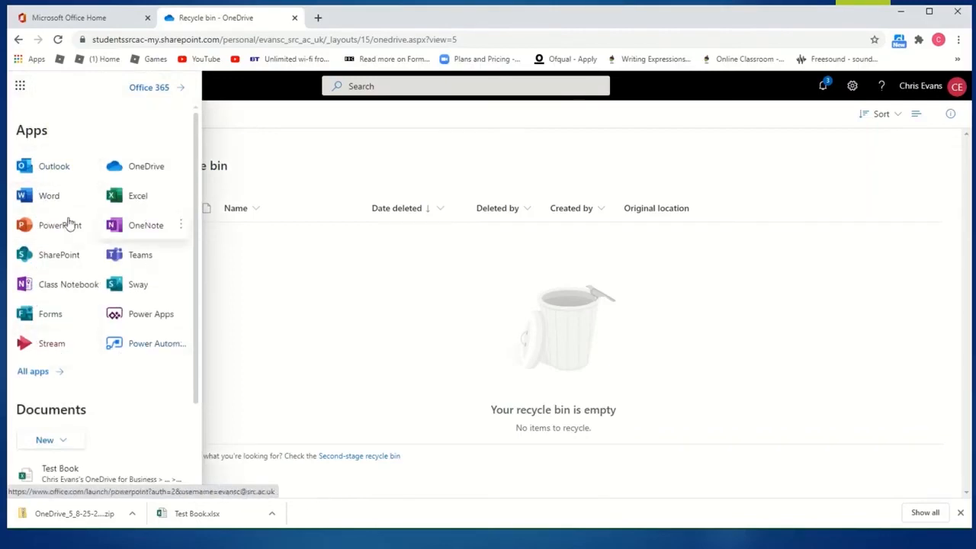
{"action": "scroll", "coordinate": [135, 223], "scroll_direction": "down", "scroll_amount": 1}
{"action": "scroll", "coordinate": [135, 222], "scroll_direction": "down", "scroll_amount": 1}
{"action": "scroll", "coordinate": [135, 221], "scroll_direction": "up", "scroll_amount": 2}
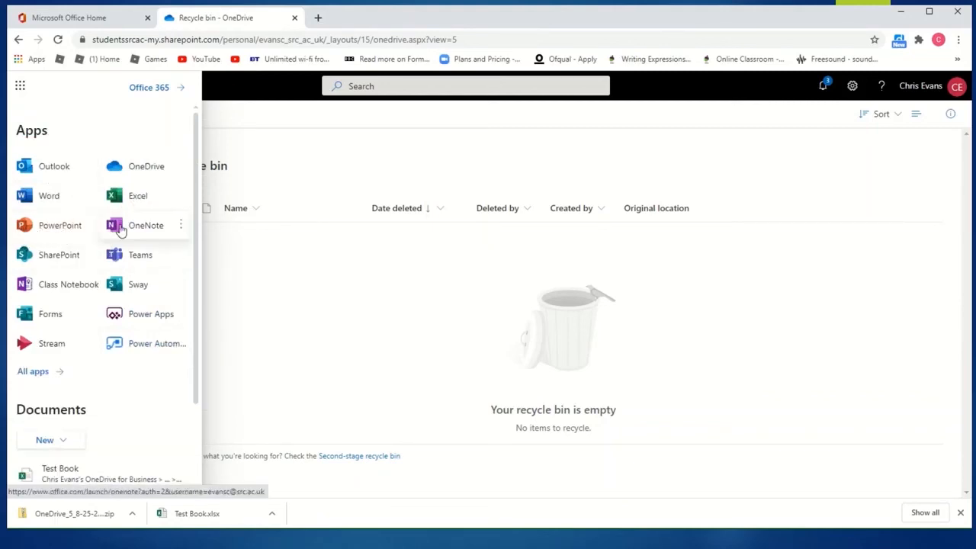
{"action": "scroll", "coordinate": [124, 226], "scroll_direction": "down", "scroll_amount": 2}
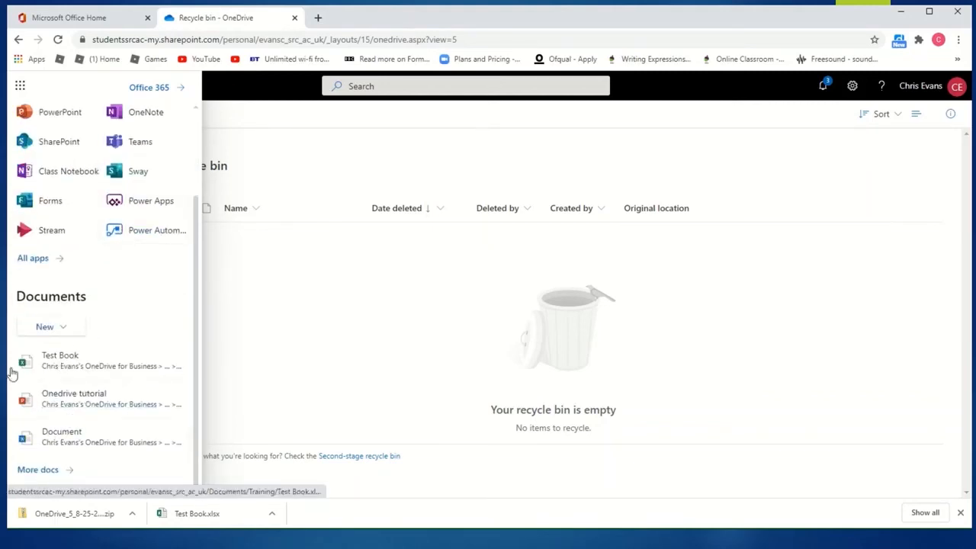
{"action": "scroll", "coordinate": [86, 373], "scroll_direction": "up", "scroll_amount": 2}
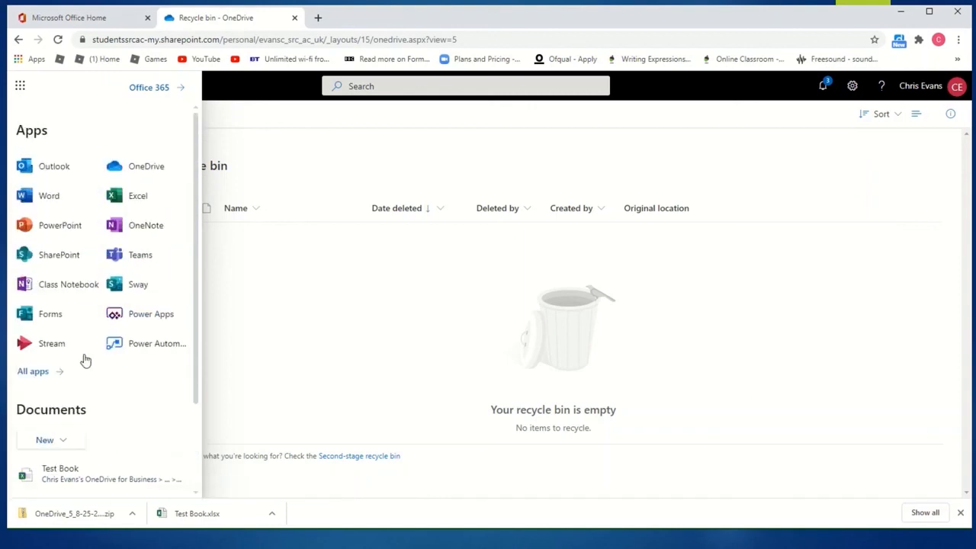
{"action": "left_click", "coordinate": [153, 90]}
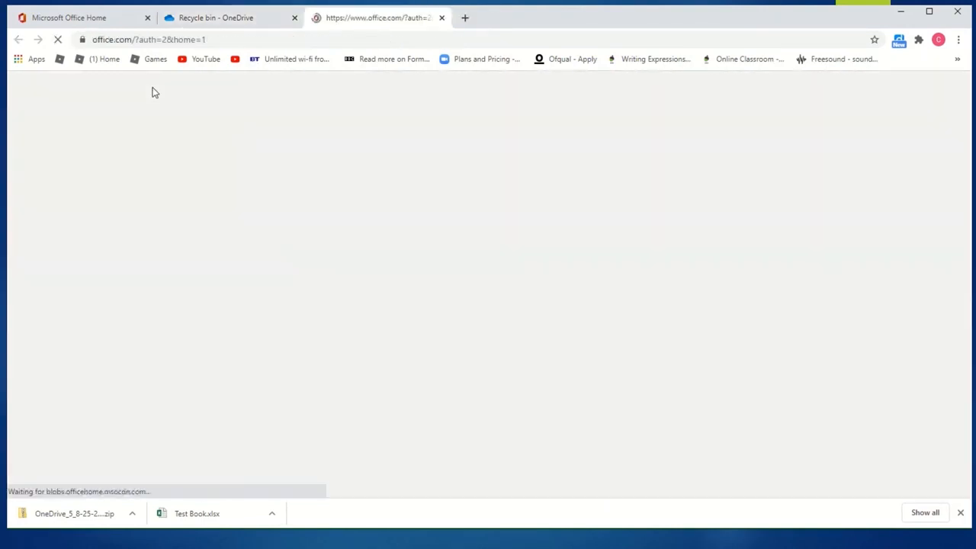